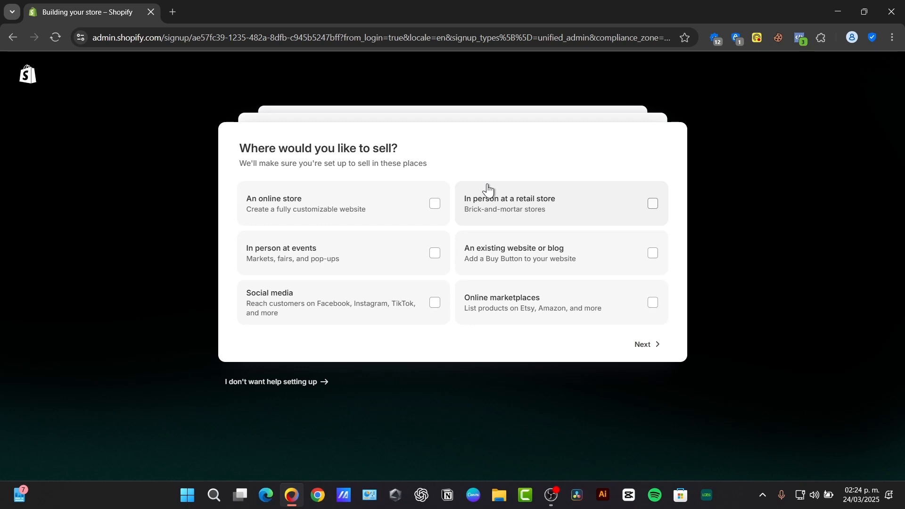
Choose social media, online marketplaces and an online store as the places to sell, and answer that you are not selling yet
{"action": "left_click", "coordinate": [395, 302]}
{"action": "left_click", "coordinate": [504, 306]}
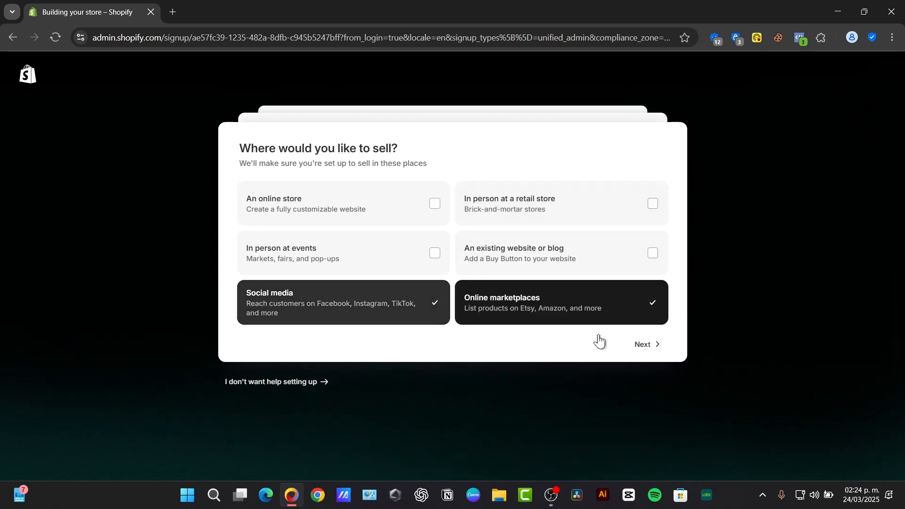
{"action": "left_click", "coordinate": [404, 221]}
{"action": "left_click", "coordinate": [656, 345]}
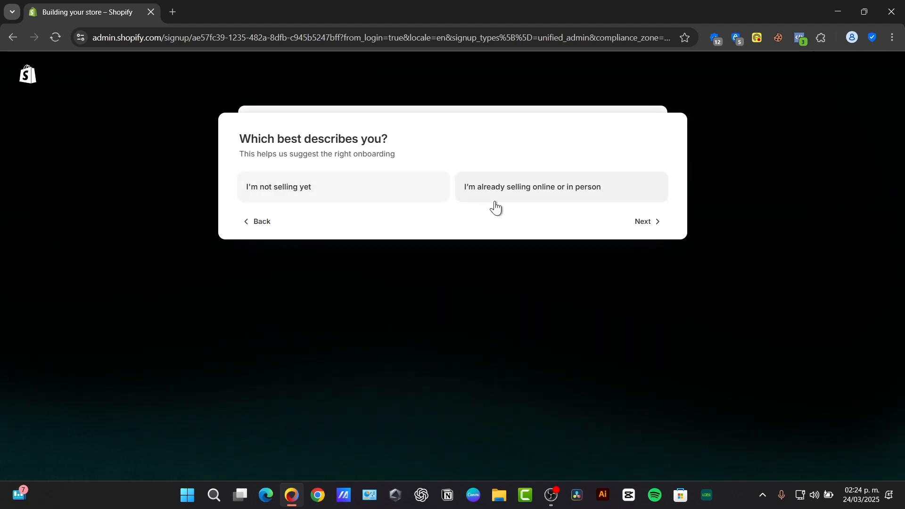
{"action": "left_click", "coordinate": [355, 184]}
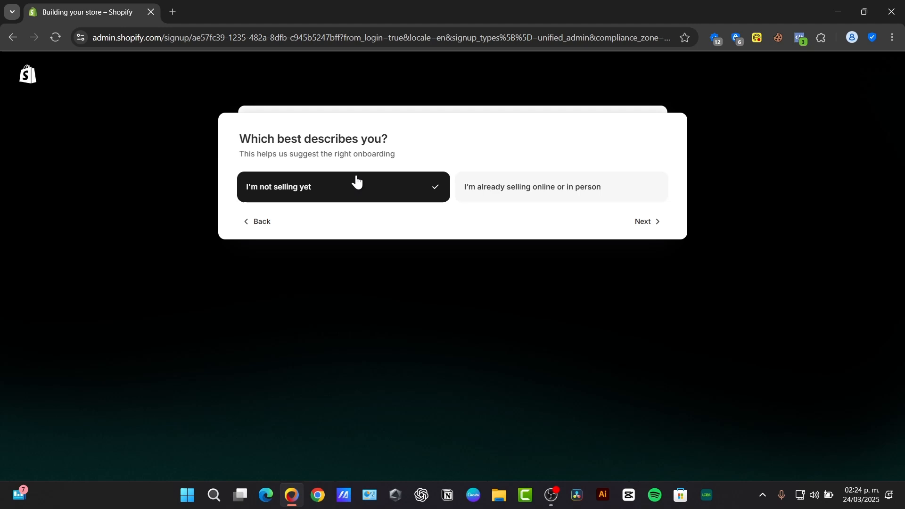
{"action": "left_click", "coordinate": [644, 225]}
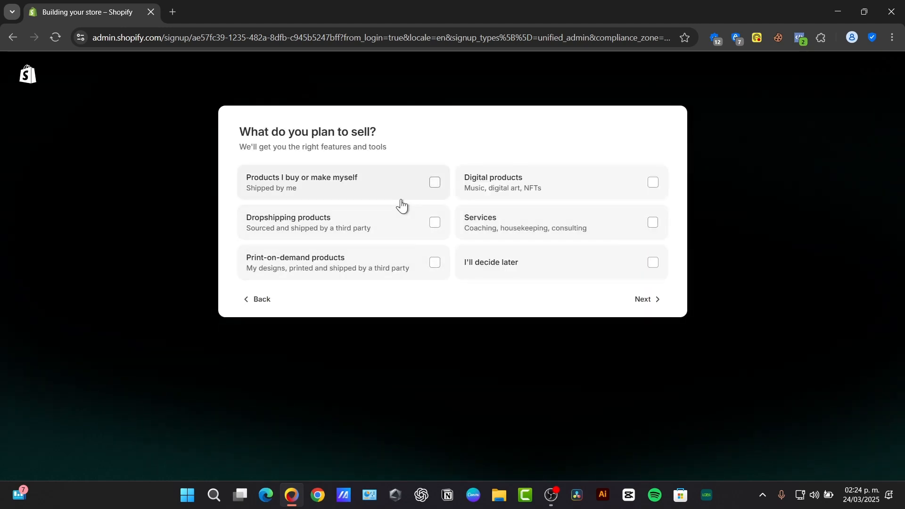
Choose products you buy or make yourself as what you plan to sell, and skip choosing a plan
{"action": "left_click", "coordinate": [376, 183]}
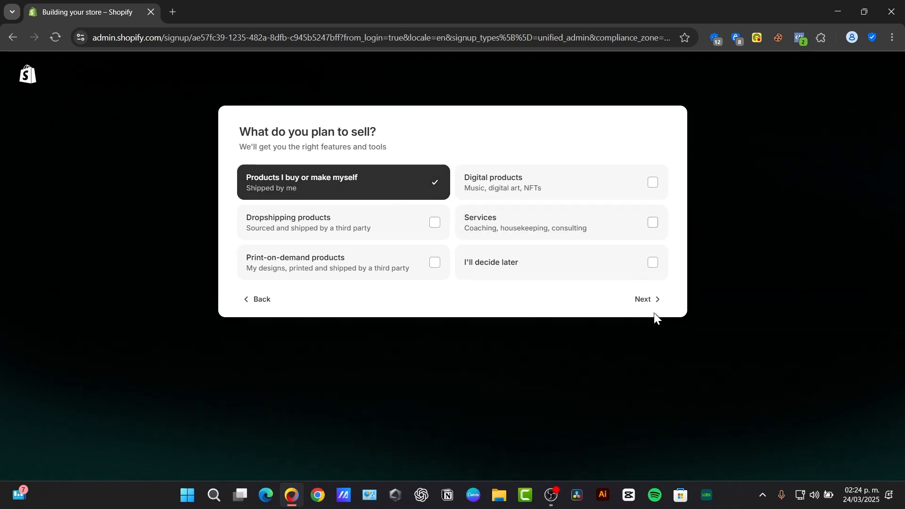
{"action": "left_click", "coordinate": [621, 276]}
{"action": "left_click", "coordinate": [648, 301]}
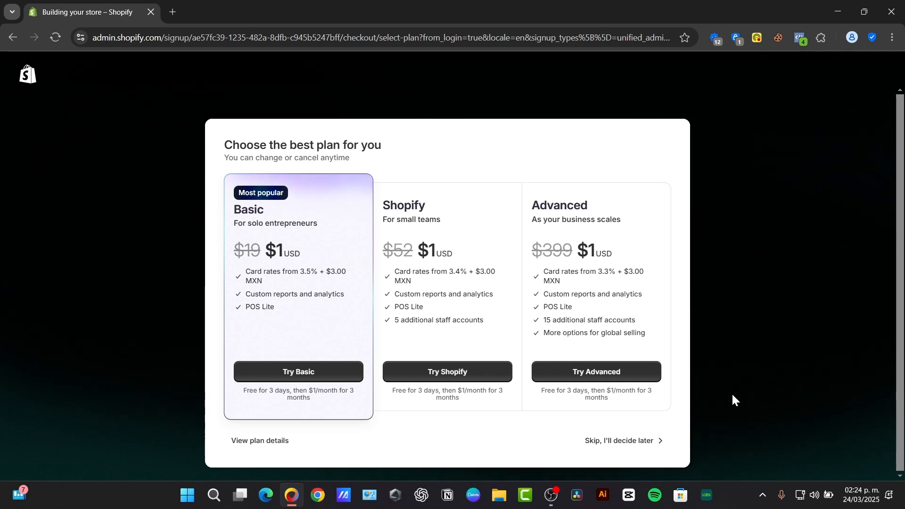
{"action": "left_click", "coordinate": [619, 440]}
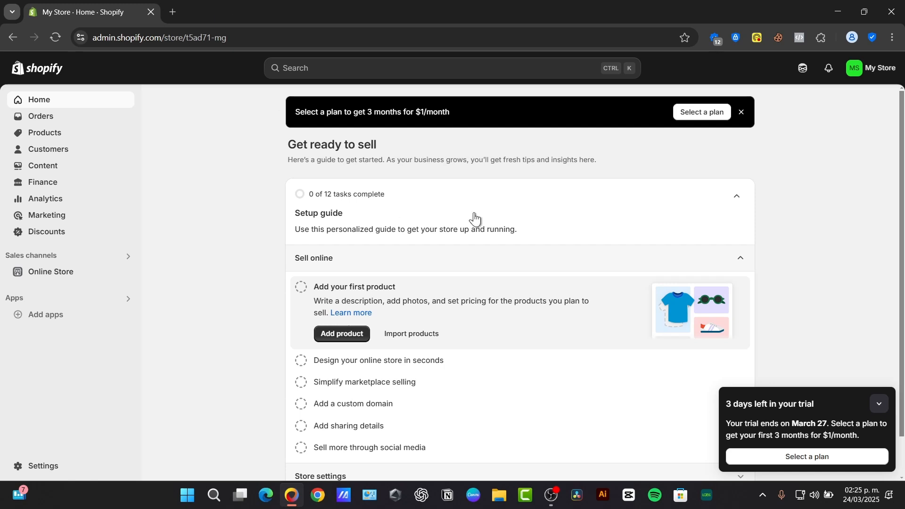
Minimize the trial notice and look over the tasks in the store's setup guide
{"action": "scroll", "coordinate": [503, 273], "scroll_direction": "down", "scroll_amount": 1}
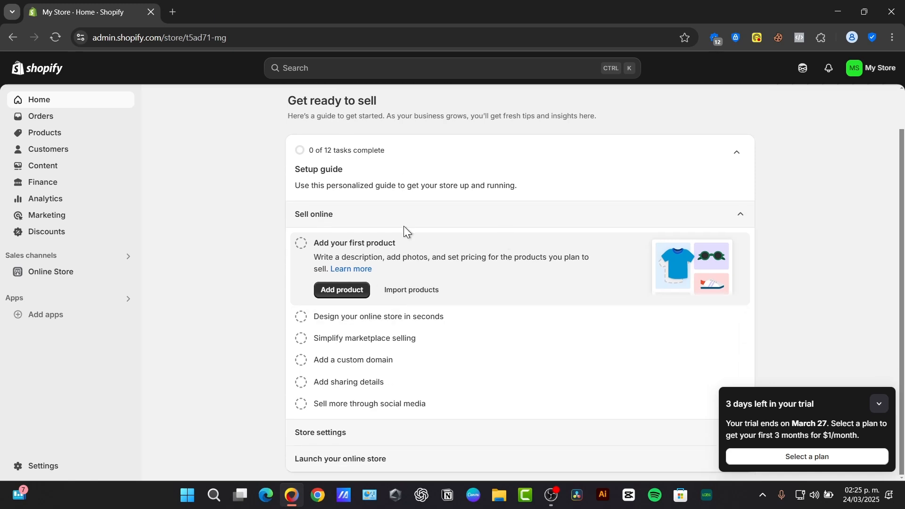
{"action": "scroll", "coordinate": [403, 226], "scroll_direction": "up", "scroll_amount": 1}
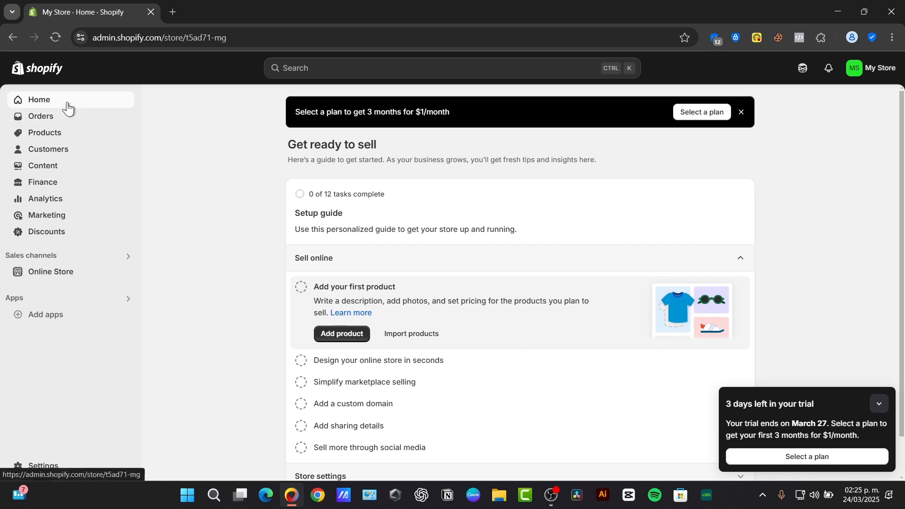
{"action": "left_click", "coordinate": [880, 403]}
{"action": "left_click", "coordinate": [736, 200]}
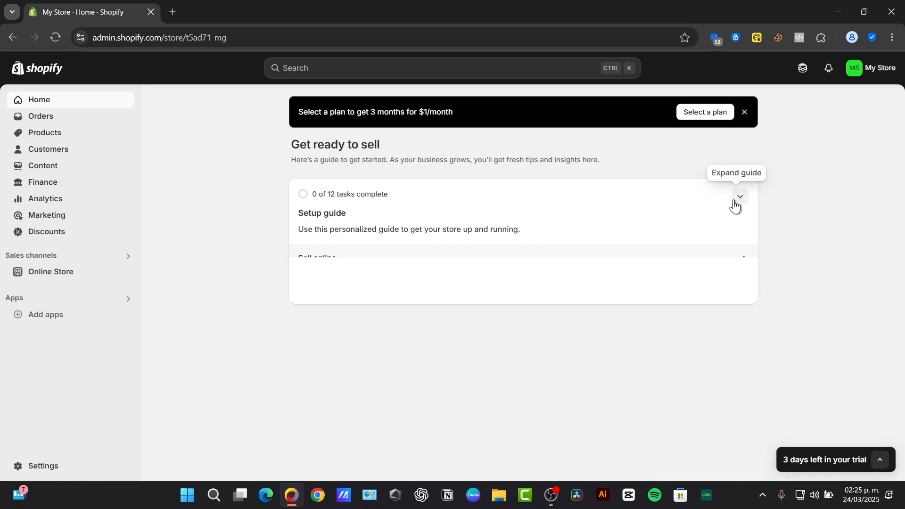
{"action": "left_click", "coordinate": [744, 199]}
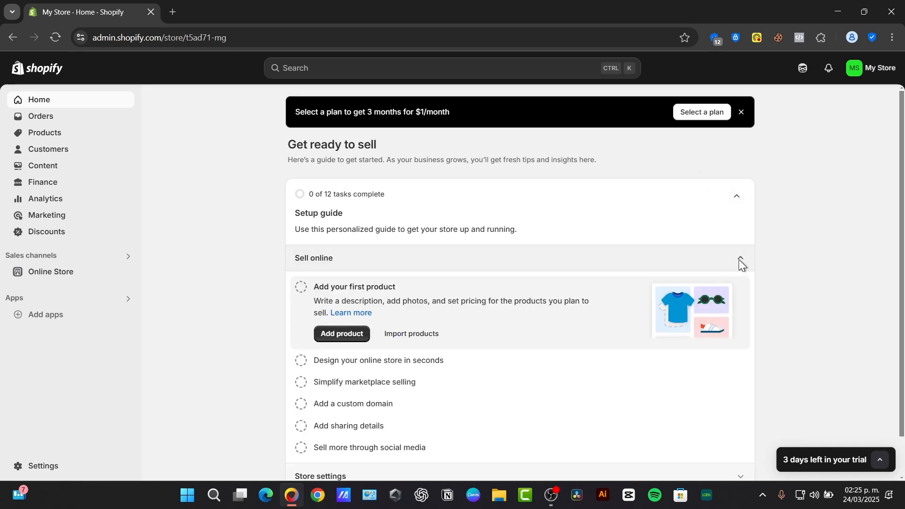
Generate custom themes for the online store from the description "A modern sneaker store"
{"action": "scroll", "coordinate": [484, 330], "scroll_direction": "down", "scroll_amount": 1}
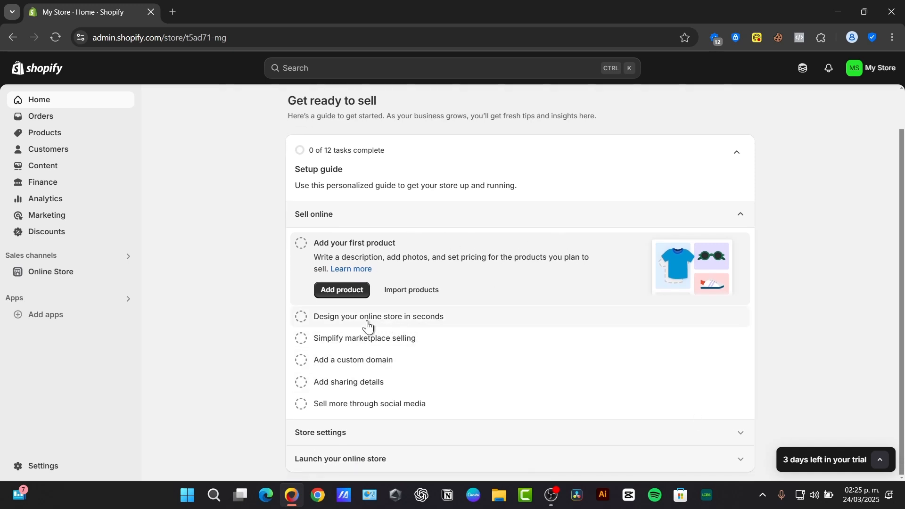
{"action": "left_click", "coordinate": [428, 323]}
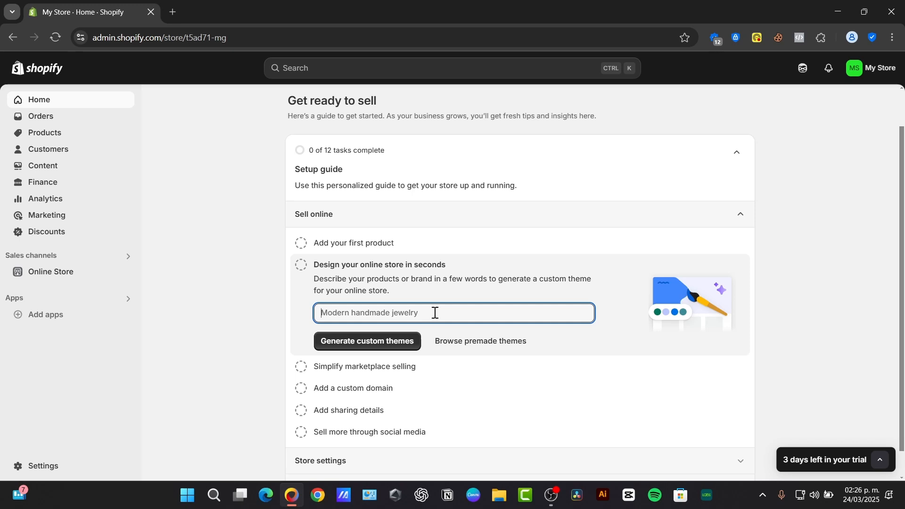
{"action": "type", "text": "A modern "}
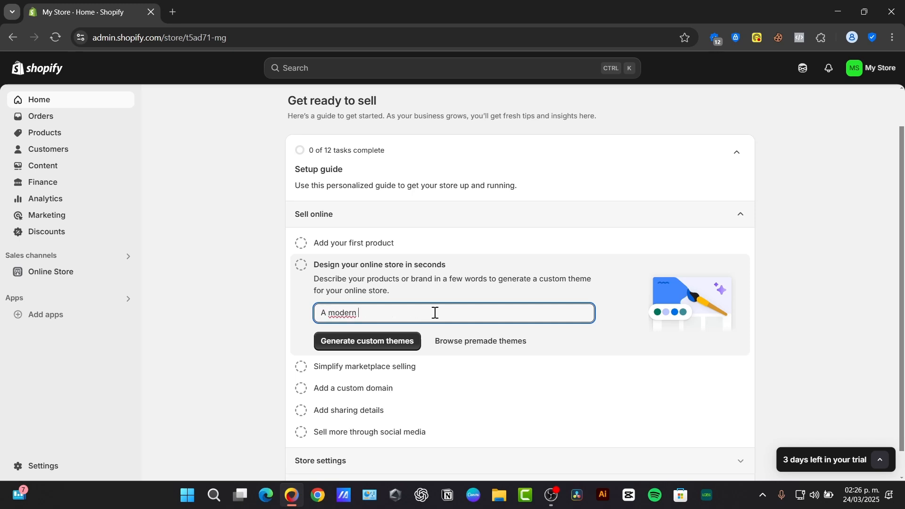
{"action": "type", "text": "sneaker store"}
{"action": "left_click", "coordinate": [366, 347]}
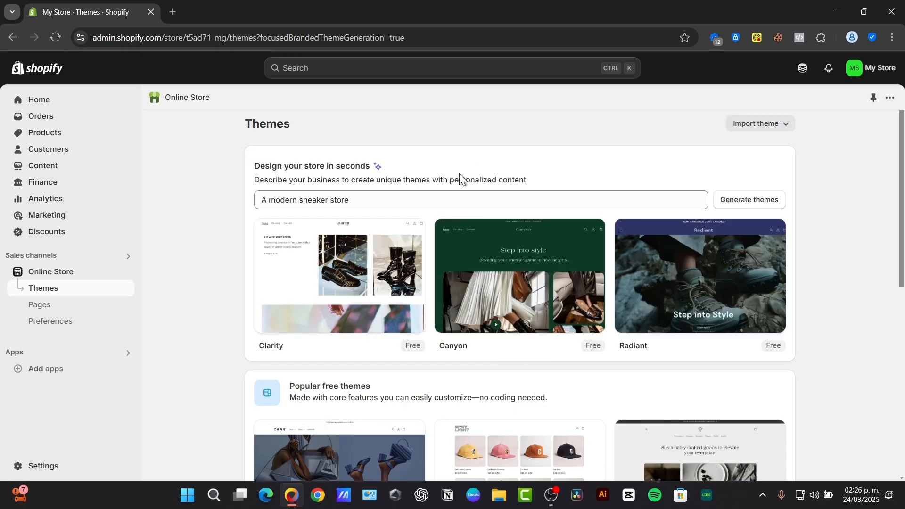
Preview the generated Clarity theme, examine its home page down to the featured products, and close the preview
{"action": "mouse_move", "coordinate": [365, 290]}
{"action": "mouse_move", "coordinate": [558, 297]}
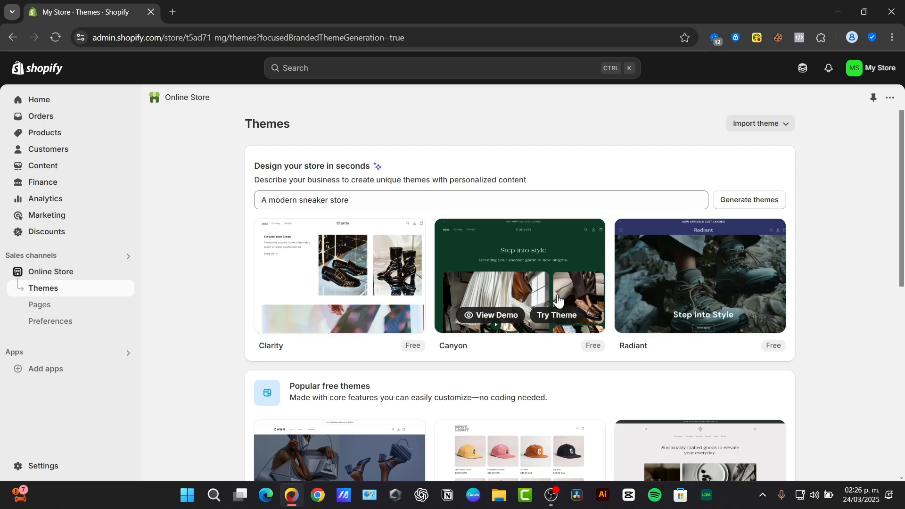
{"action": "mouse_move", "coordinate": [393, 278]}
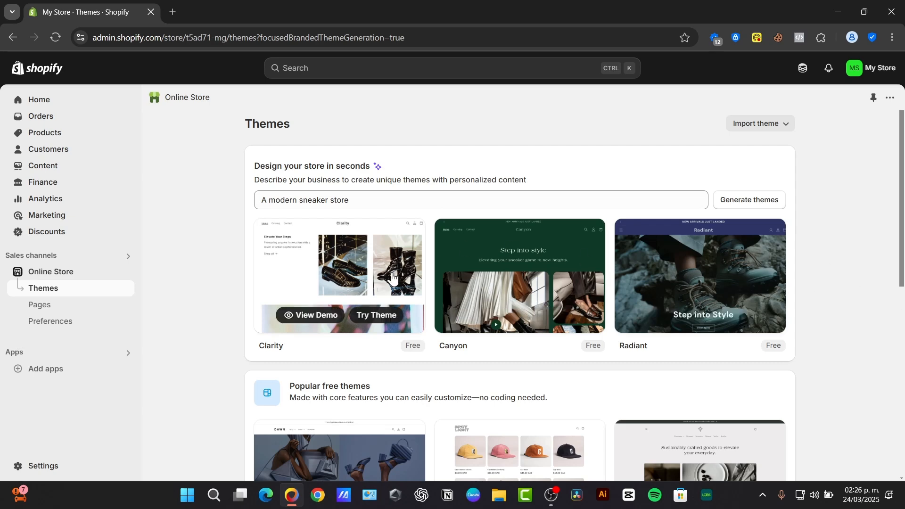
{"action": "left_click", "coordinate": [362, 250]}
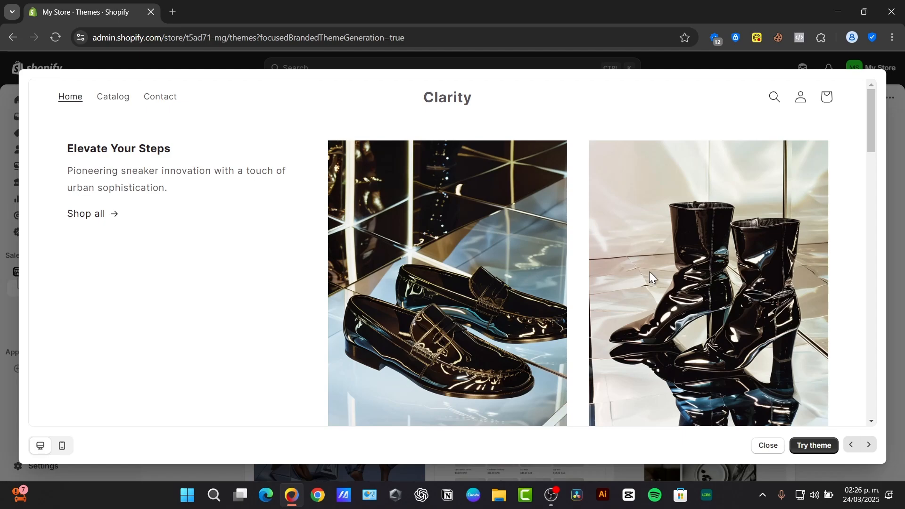
{"action": "scroll", "coordinate": [649, 272], "scroll_direction": "down", "scroll_amount": 20}
{"action": "scroll", "coordinate": [649, 272], "scroll_direction": "up", "scroll_amount": 20}
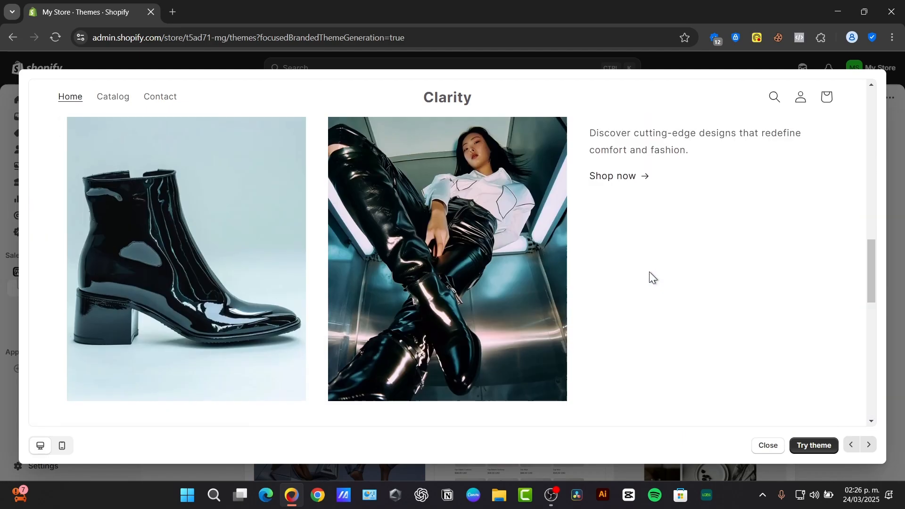
{"action": "scroll", "coordinate": [632, 271], "scroll_direction": "down", "scroll_amount": 5}
{"action": "scroll", "coordinate": [626, 270], "scroll_direction": "down", "scroll_amount": 5}
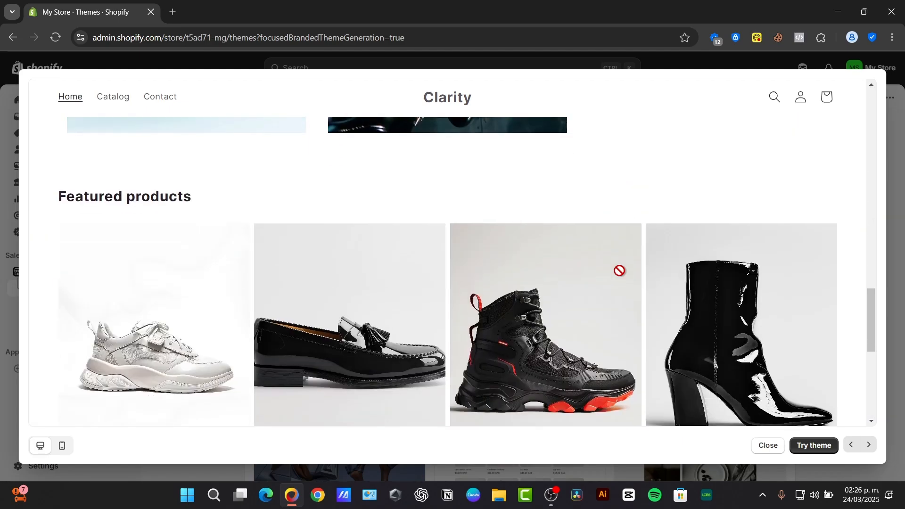
{"action": "scroll", "coordinate": [619, 271], "scroll_direction": "up", "scroll_amount": 10}
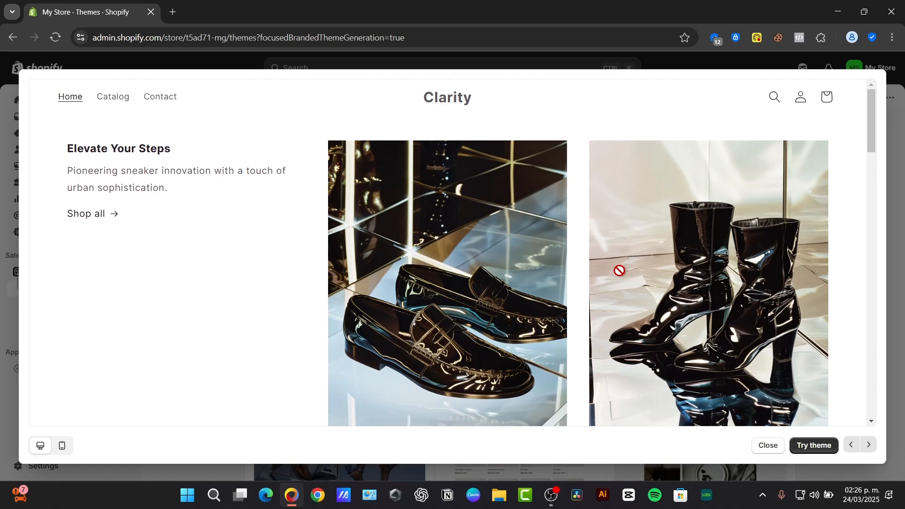
{"action": "left_click", "coordinate": [768, 445]}
Preview the generated Canyon theme, examine its home page sections, and close the preview
{"action": "left_click", "coordinate": [515, 265]}
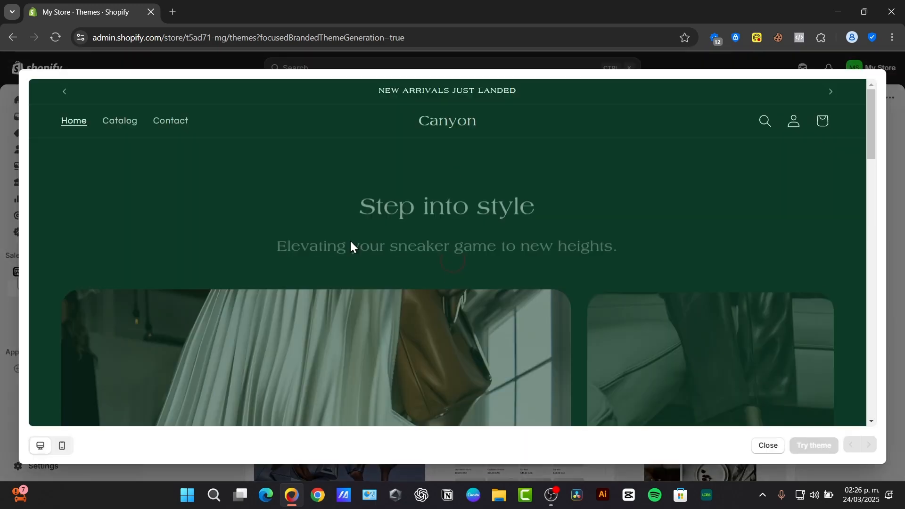
{"action": "scroll", "coordinate": [571, 216], "scroll_direction": "down", "scroll_amount": 10}
{"action": "scroll", "coordinate": [570, 218], "scroll_direction": "down", "scroll_amount": 15}
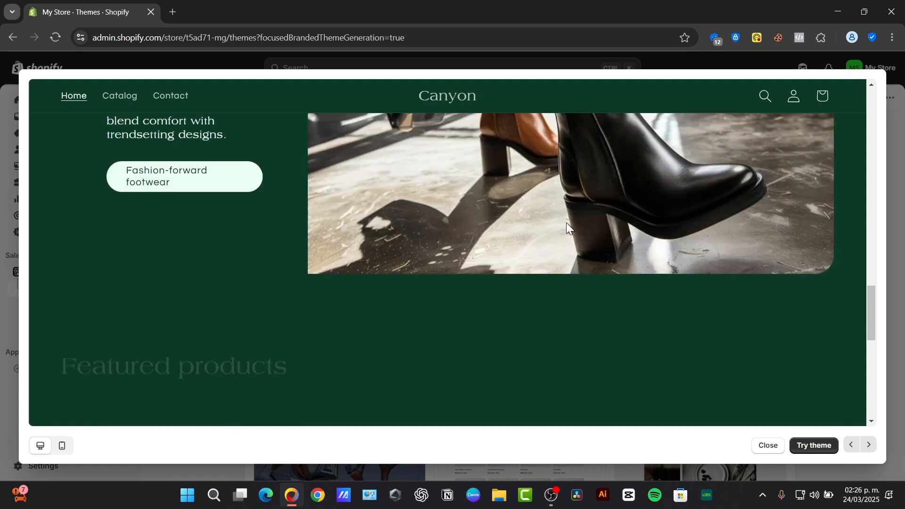
{"action": "left_click", "coordinate": [892, 252]}
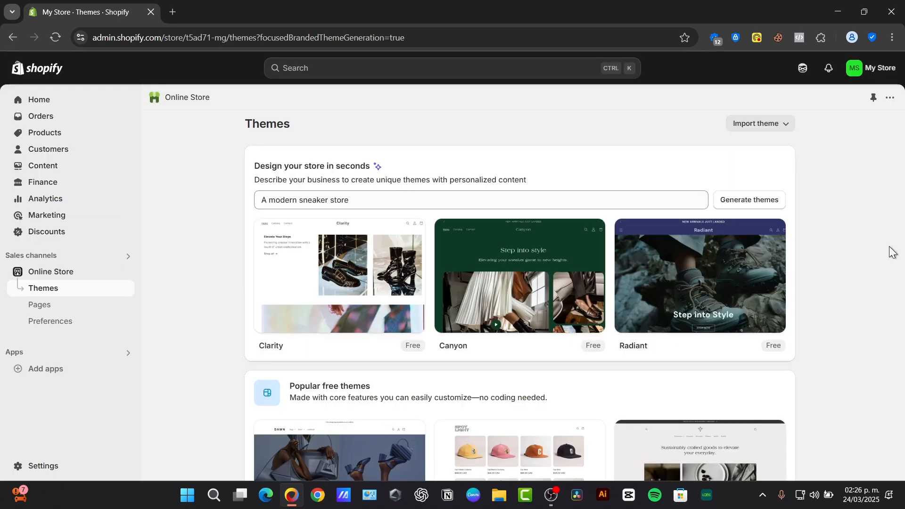
Add the Dawn theme from the popular free themes to the store
{"action": "mouse_move", "coordinate": [697, 299]}
{"action": "scroll", "coordinate": [658, 296], "scroll_direction": "down", "scroll_amount": 3}
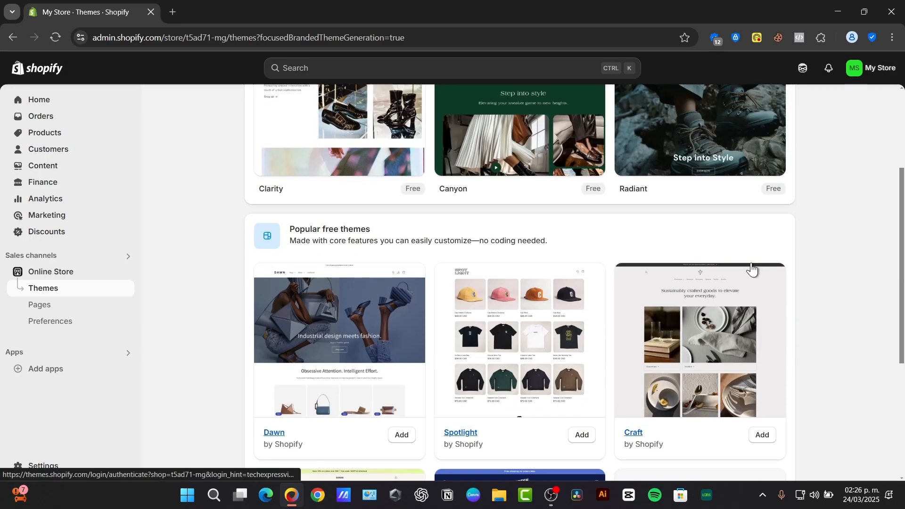
{"action": "scroll", "coordinate": [748, 260], "scroll_direction": "down", "scroll_amount": 3}
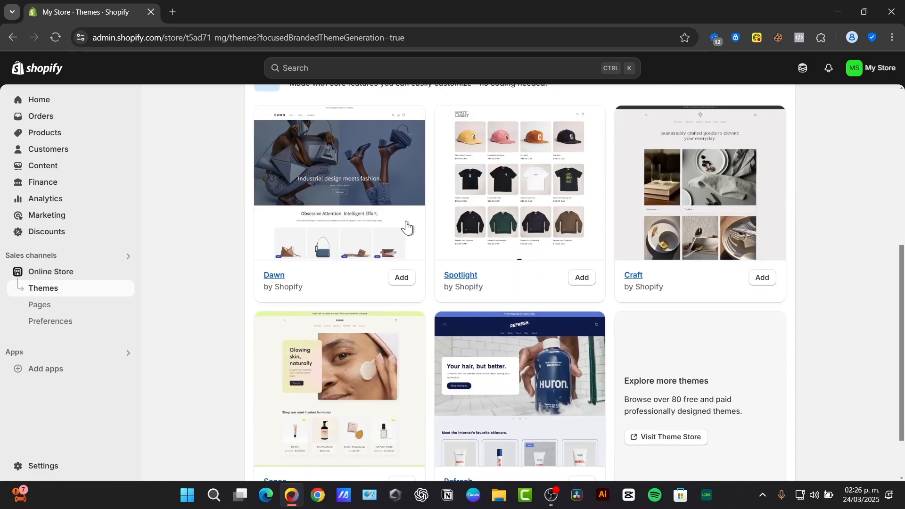
{"action": "left_click", "coordinate": [401, 278]}
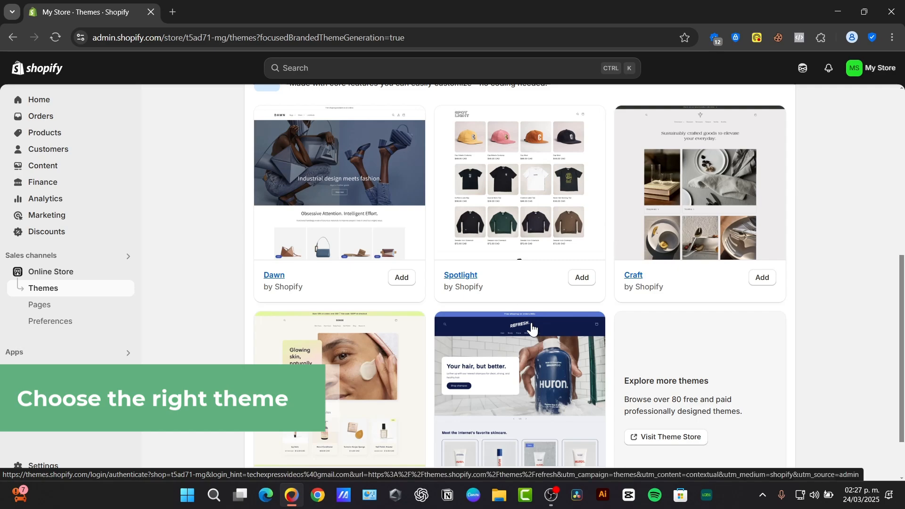
{"action": "scroll", "coordinate": [476, 332], "scroll_direction": "up", "scroll_amount": 8}
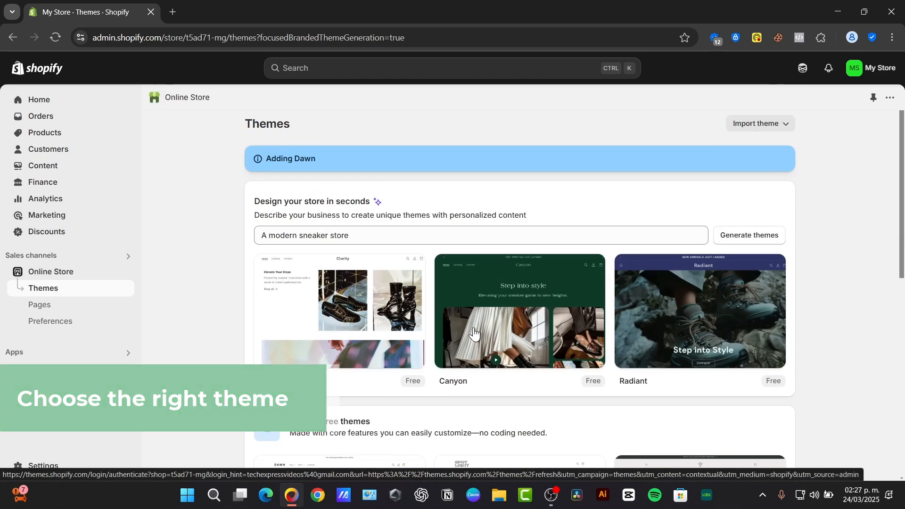
{"action": "scroll", "coordinate": [473, 333], "scroll_direction": "down", "scroll_amount": 6}
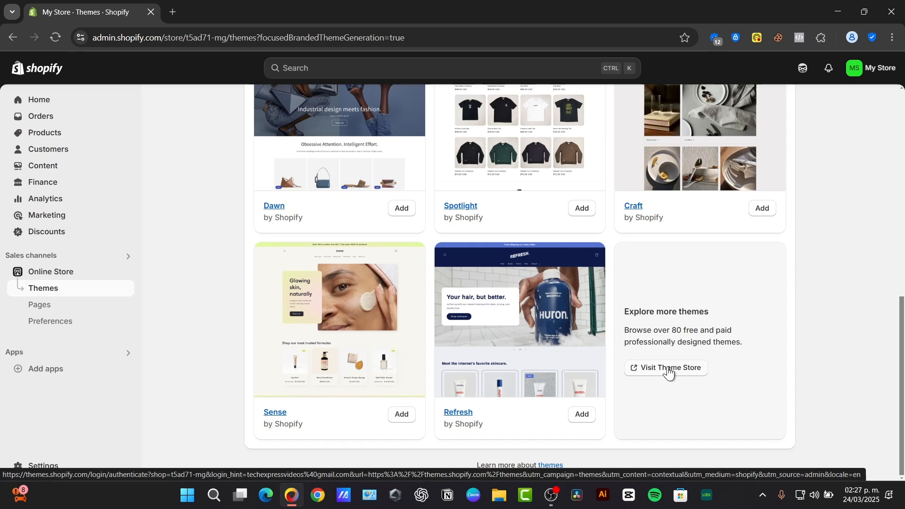
{"action": "scroll", "coordinate": [733, 331], "scroll_direction": "up", "scroll_amount": 8}
{"action": "scroll", "coordinate": [733, 331], "scroll_direction": "up", "scroll_amount": 2}
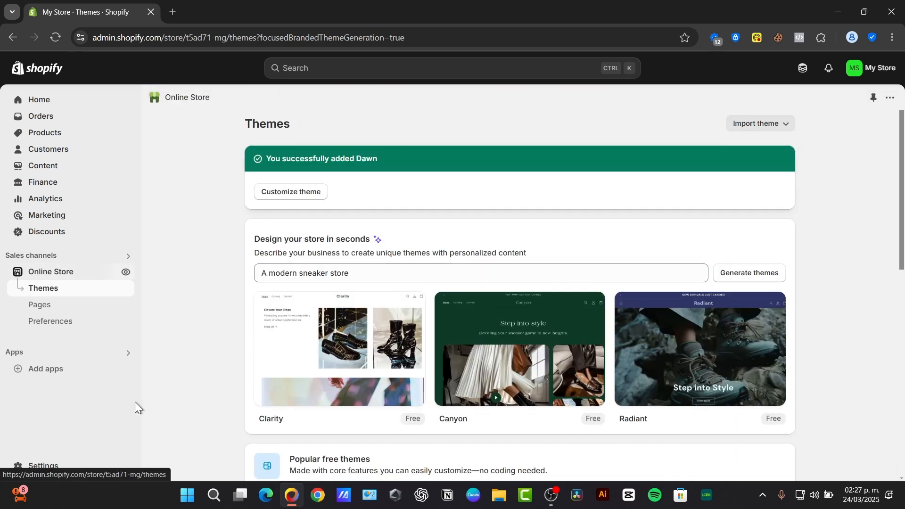
Open the brand section of the store's general settings and examine the logo and color options
{"action": "left_click", "coordinate": [45, 466]}
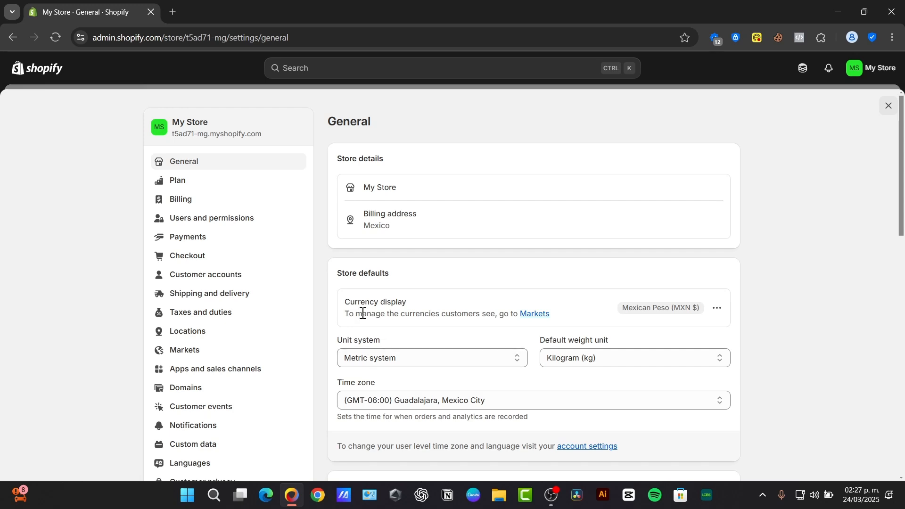
{"action": "scroll", "coordinate": [471, 209], "scroll_direction": "down", "scroll_amount": 13}
{"action": "left_click", "coordinate": [711, 153]}
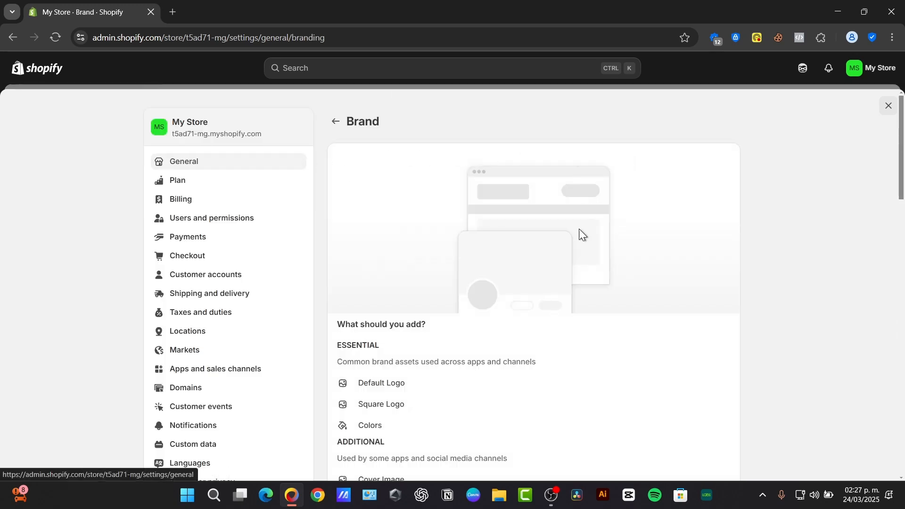
{"action": "scroll", "coordinate": [495, 236], "scroll_direction": "down", "scroll_amount": 3}
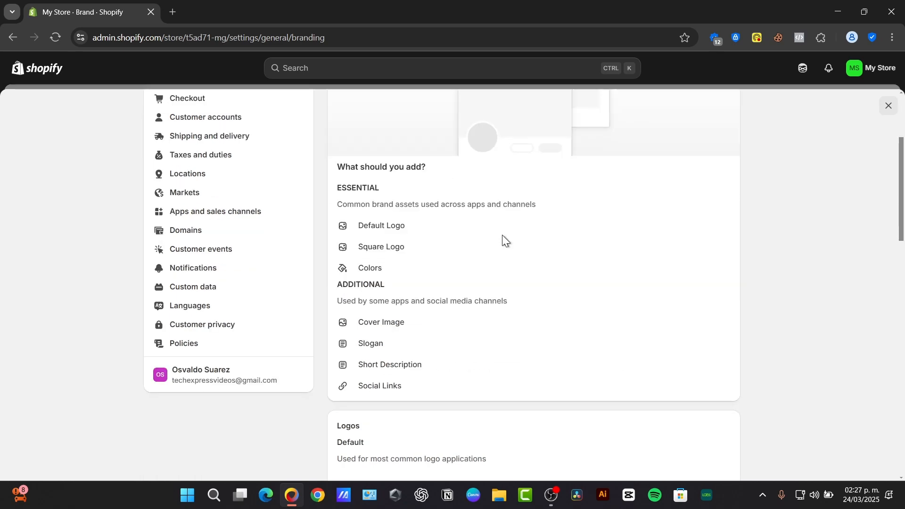
{"action": "scroll", "coordinate": [471, 264], "scroll_direction": "down", "scroll_amount": 3}
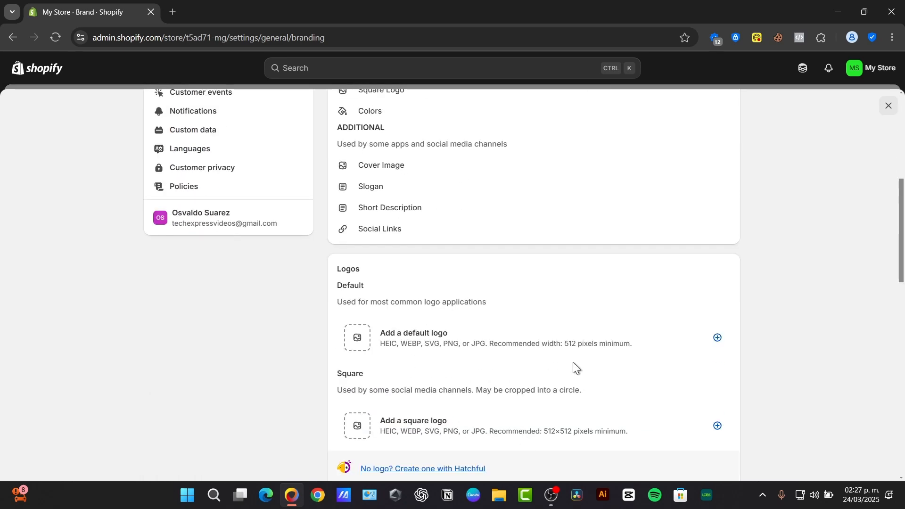
{"action": "scroll", "coordinate": [396, 333], "scroll_direction": "down", "scroll_amount": 3}
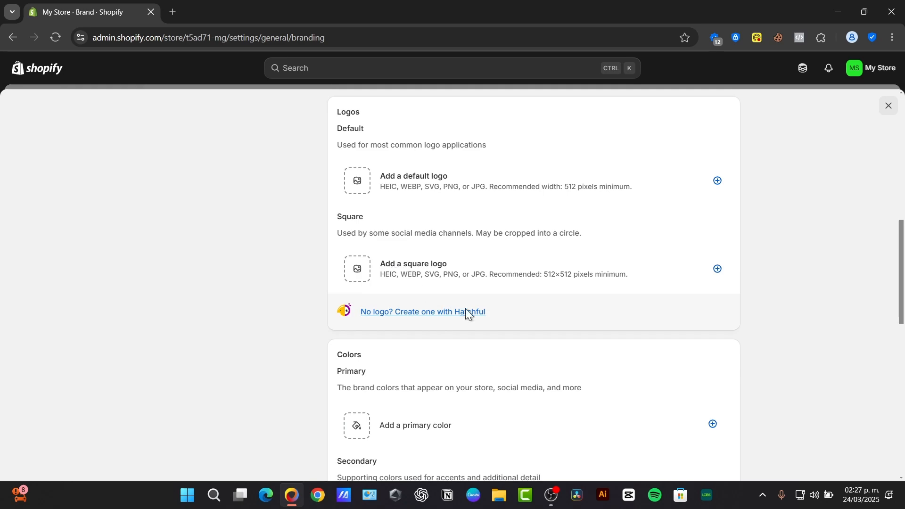
Examine the remaining brand settings for colors, cover image, slogan, short description and social links
{"action": "scroll", "coordinate": [519, 309], "scroll_direction": "down", "scroll_amount": 3}
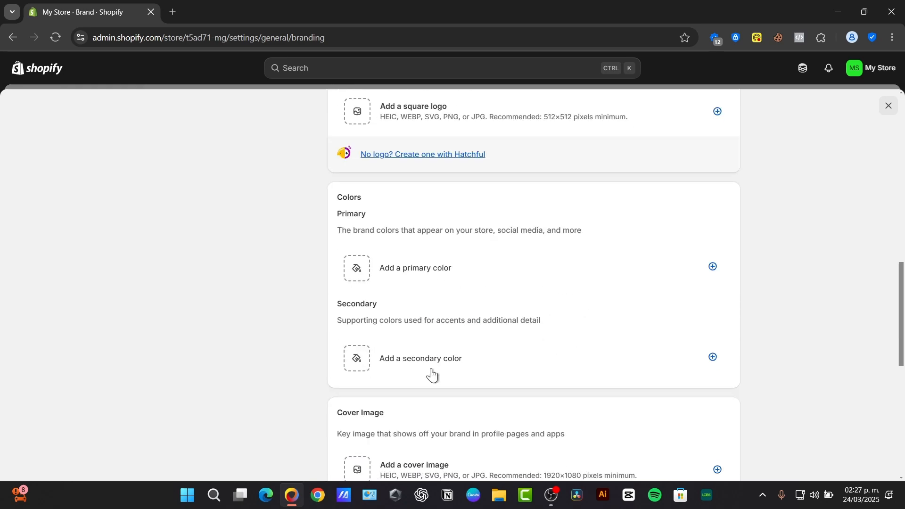
{"action": "scroll", "coordinate": [463, 396], "scroll_direction": "down", "scroll_amount": 3}
{"action": "scroll", "coordinate": [495, 306], "scroll_direction": "down", "scroll_amount": 3}
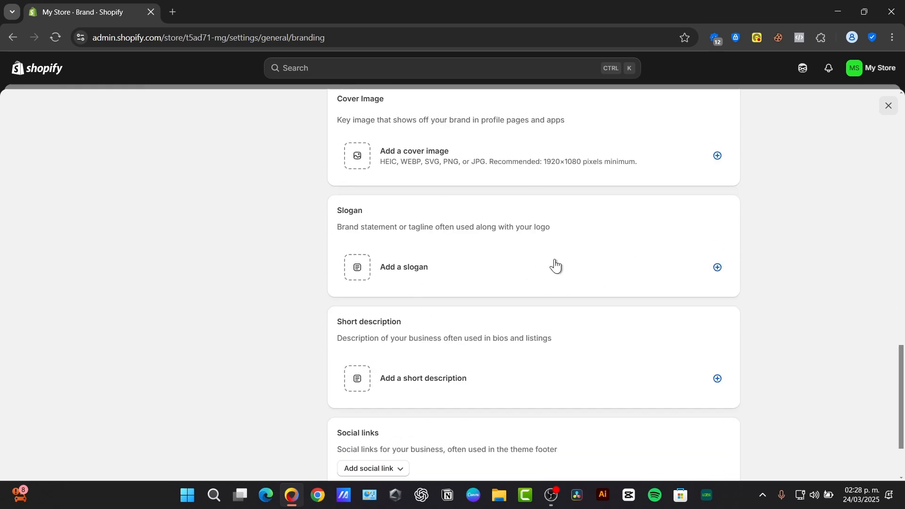
{"action": "scroll", "coordinate": [554, 264], "scroll_direction": "down", "scroll_amount": 3}
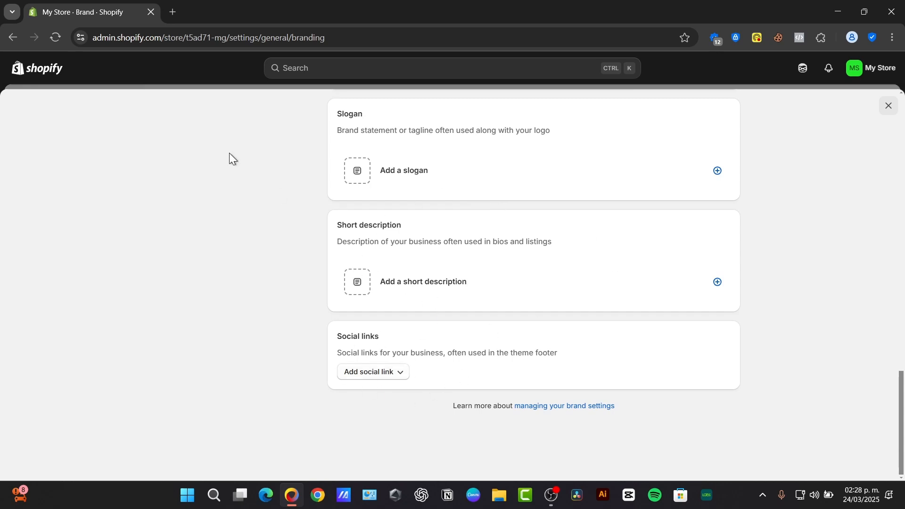
Find the Namelix business name generator through a web search in a new tab, keeping the store's brand settings open alongside
{"action": "left_click", "coordinate": [172, 12]}
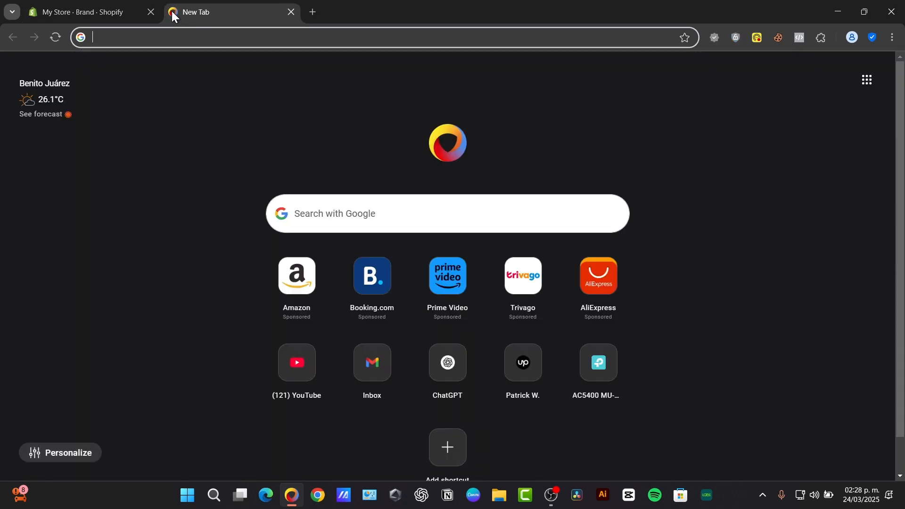
{"action": "type", "text": "namelix"}
{"action": "key", "text": "Return"}
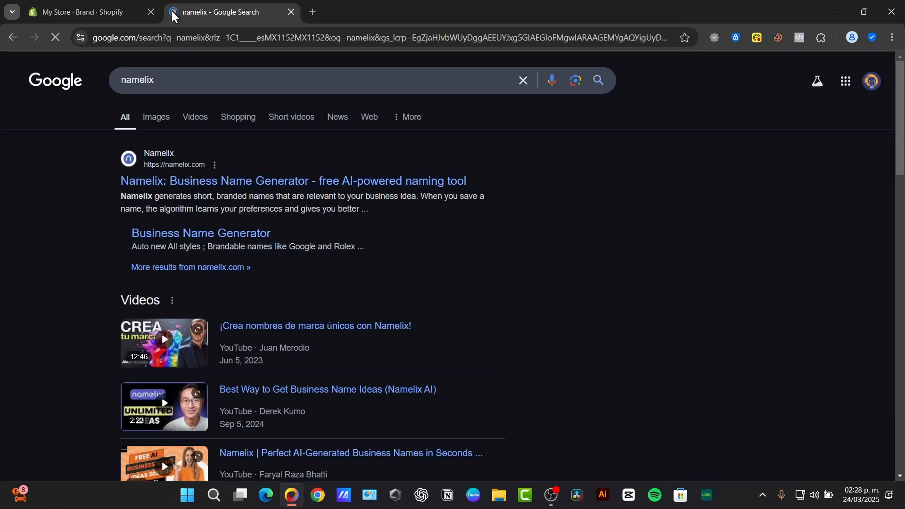
{"action": "left_click", "coordinate": [313, 181]}
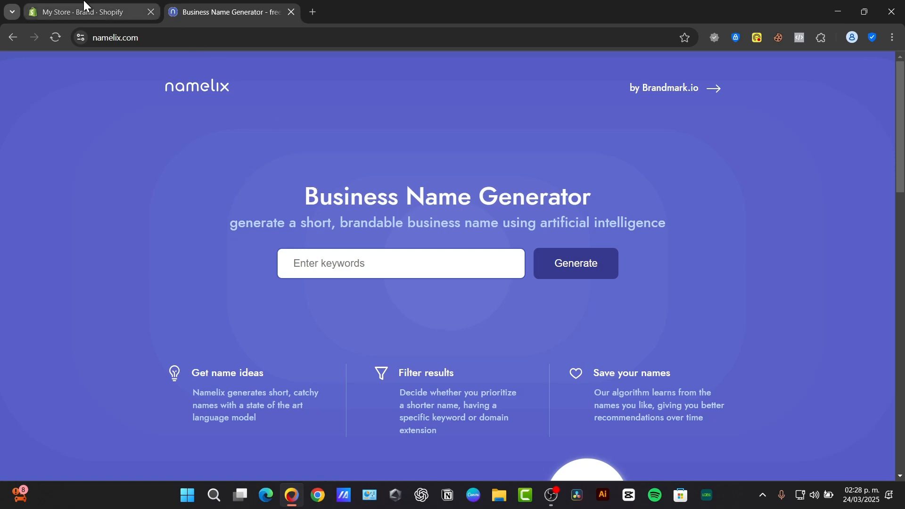
{"action": "left_click", "coordinate": [85, 12]}
{"action": "scroll", "coordinate": [520, 352], "scroll_direction": "up", "scroll_amount": 15}
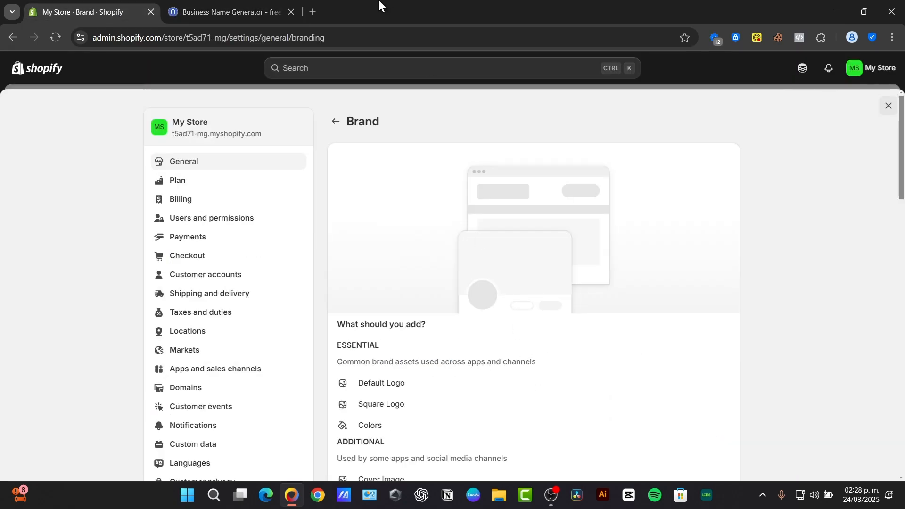
{"action": "left_click", "coordinate": [264, 7]}
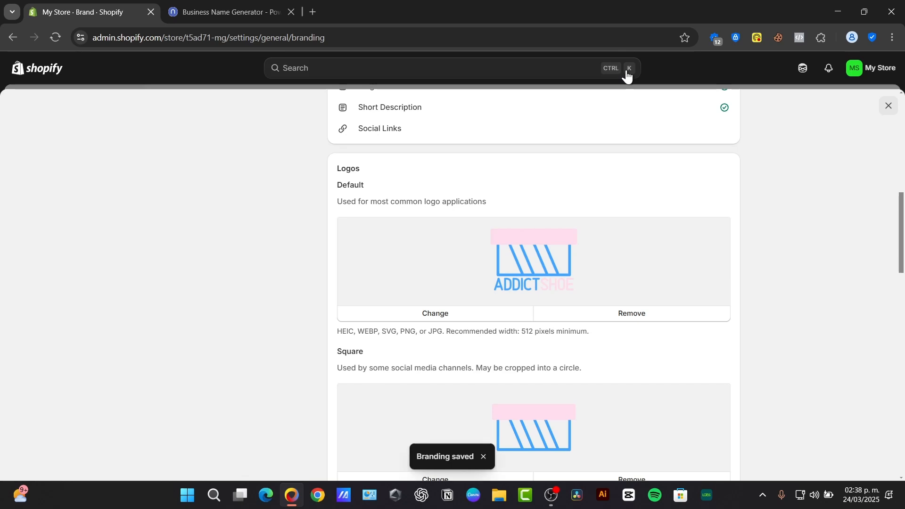
Close the store's brand settings and open the Dawn theme in the theme editor
{"action": "left_click", "coordinate": [881, 110]}
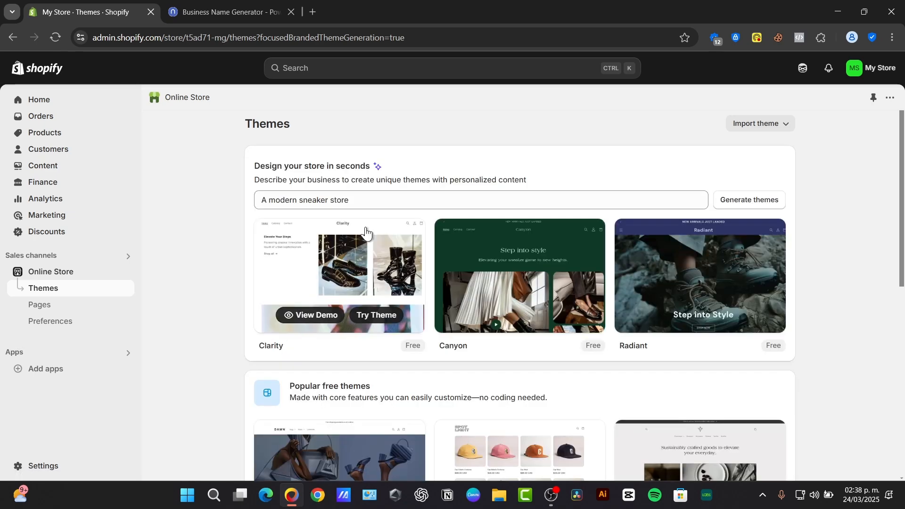
{"action": "scroll", "coordinate": [396, 257], "scroll_direction": "down", "scroll_amount": 5}
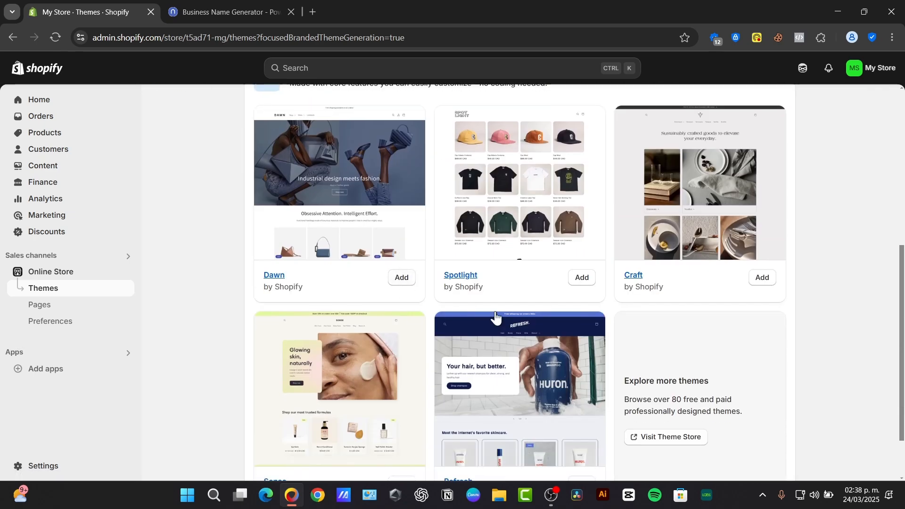
{"action": "scroll", "coordinate": [492, 316], "scroll_direction": "up", "scroll_amount": 5}
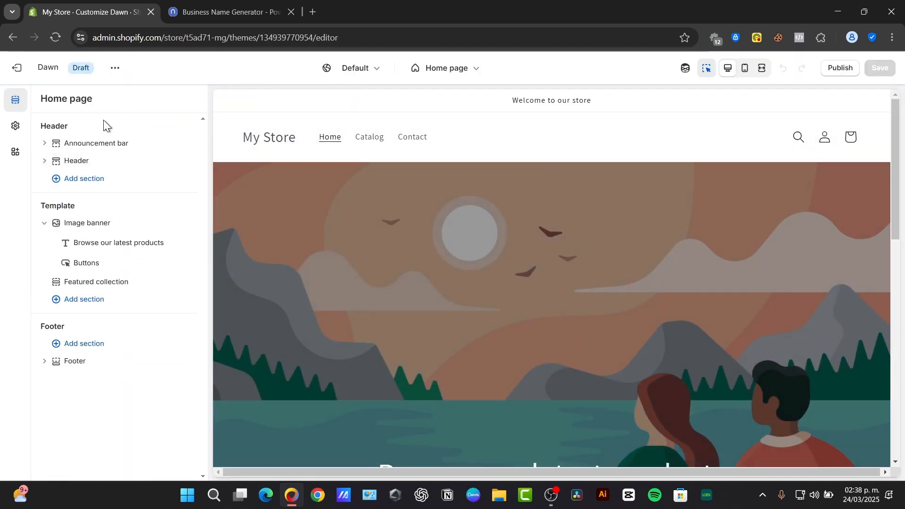
Select the Addict Shoe image as the logo in the Dawn theme's settings
{"action": "left_click", "coordinate": [15, 128]}
{"action": "left_click", "coordinate": [77, 133]}
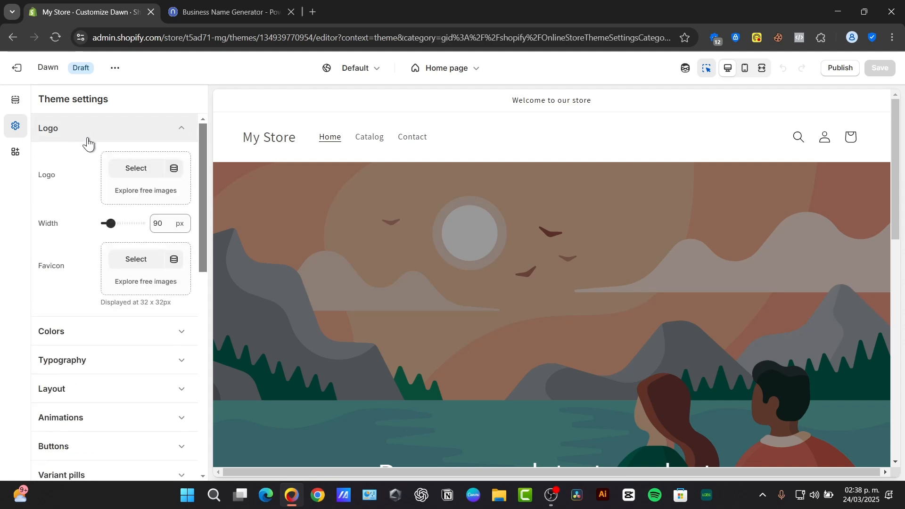
{"action": "left_click", "coordinate": [135, 169]}
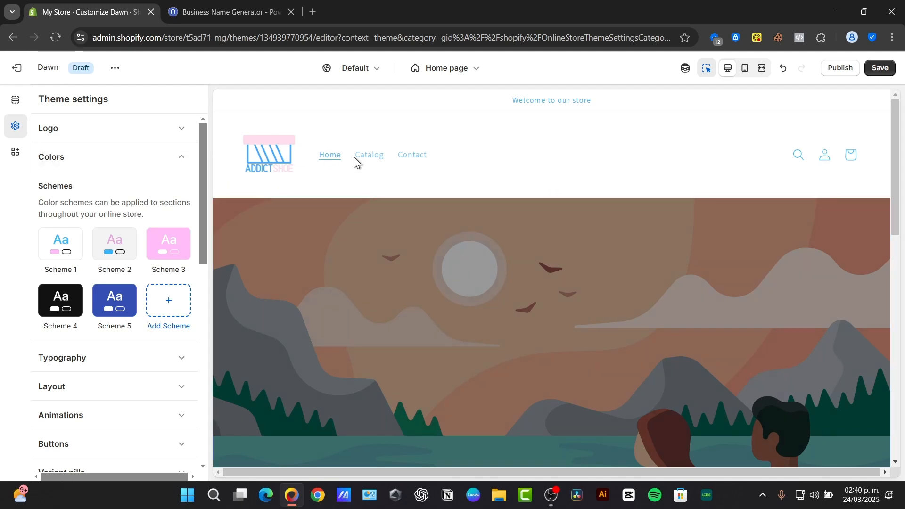
Examine the header and image banner section settings and the home page preview down to the featured products
{"action": "left_click", "coordinate": [499, 174]}
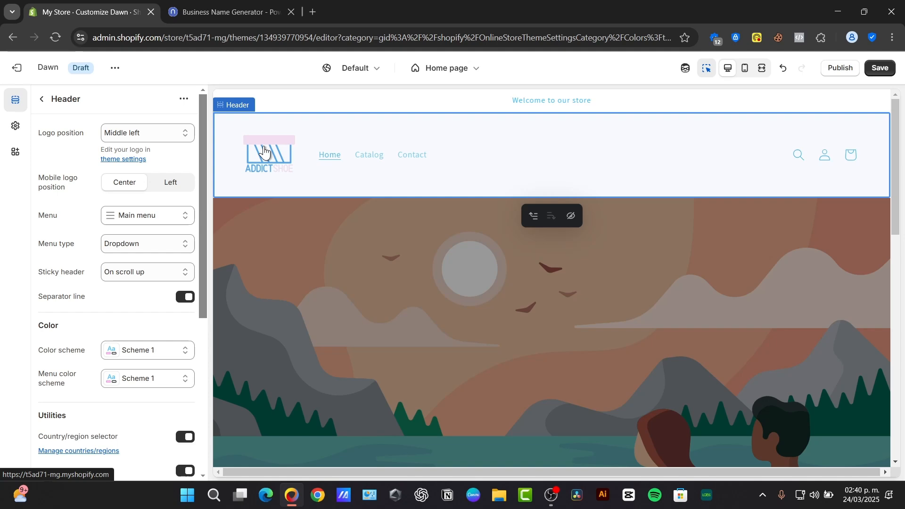
{"action": "scroll", "coordinate": [632, 220], "scroll_direction": "down", "scroll_amount": 15}
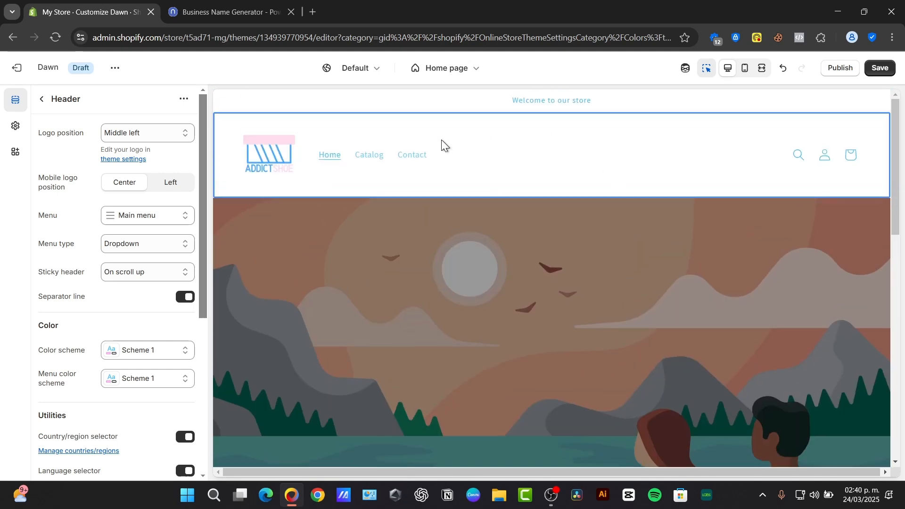
{"action": "left_click", "coordinate": [599, 257]}
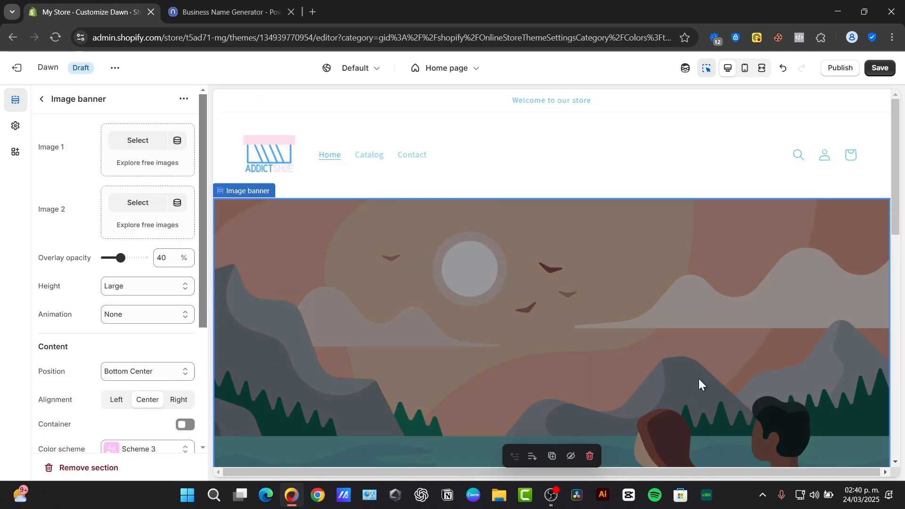
{"action": "scroll", "coordinate": [564, 318], "scroll_direction": "down", "scroll_amount": 8}
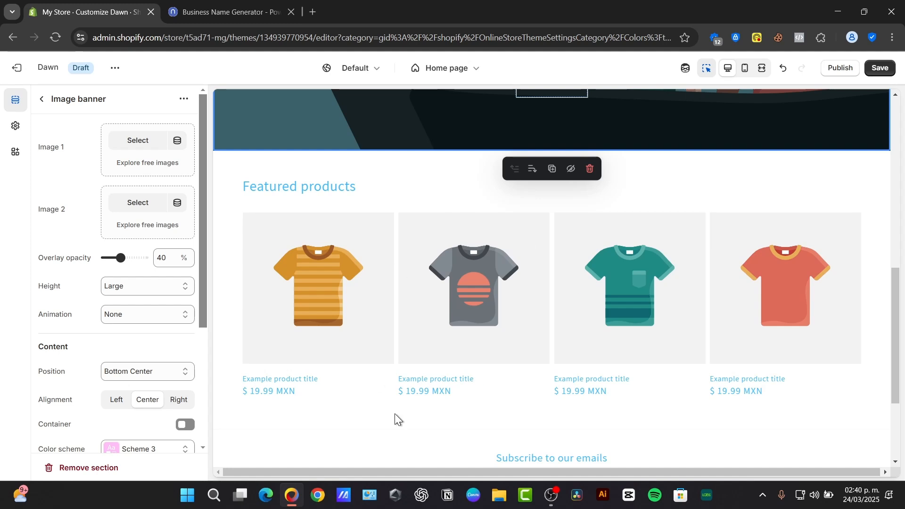
{"action": "scroll", "coordinate": [446, 302], "scroll_direction": "down", "scroll_amount": 3}
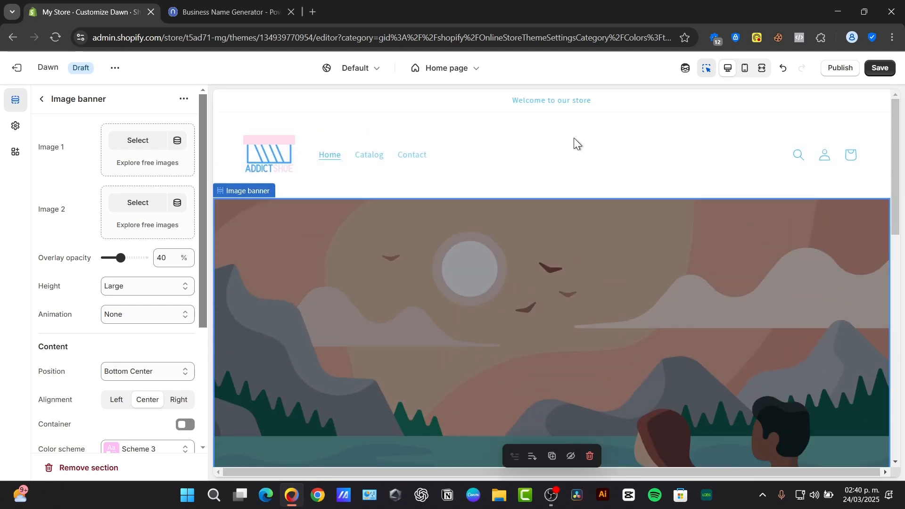
Examine the announcement's text and link settings, and return to the image banner section's options
{"action": "left_click", "coordinate": [570, 142]}
{"action": "left_click", "coordinate": [457, 100]}
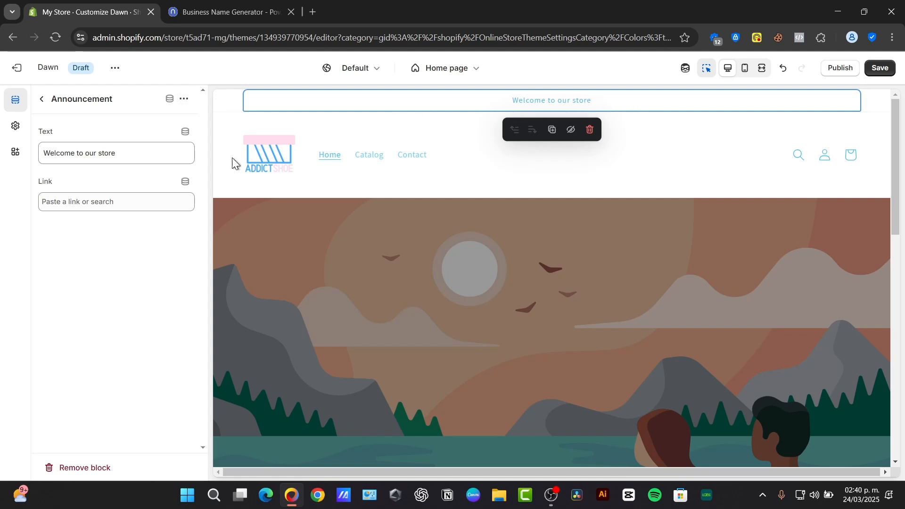
{"action": "triple_click", "coordinate": [104, 154]}
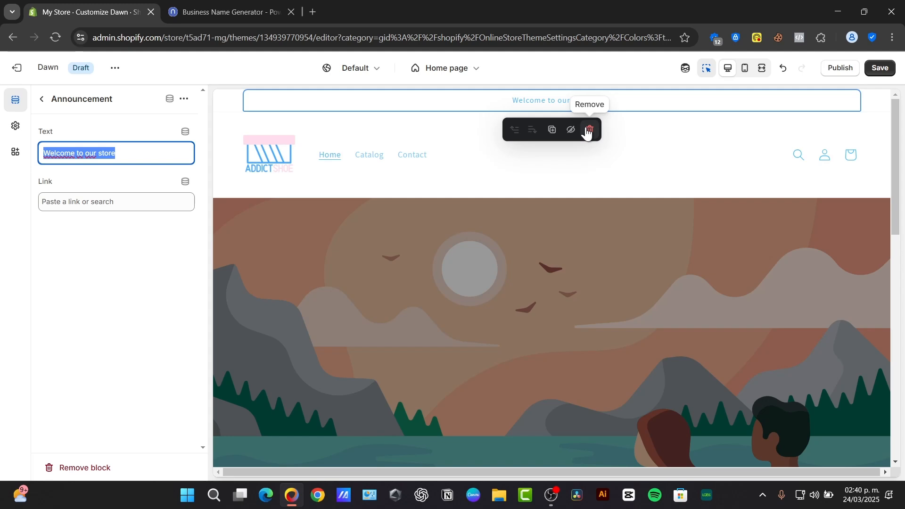
{"action": "left_click", "coordinate": [593, 288]}
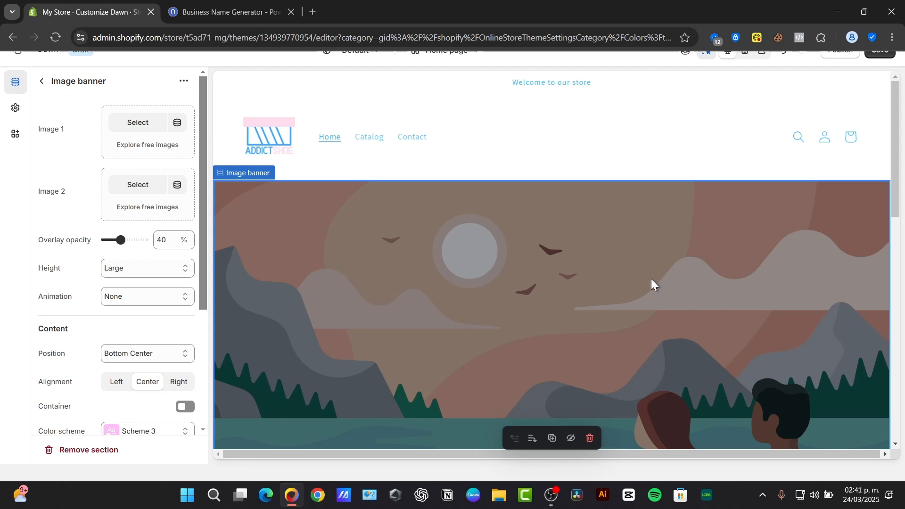
{"action": "scroll", "coordinate": [502, 156], "scroll_direction": "up", "scroll_amount": 1}
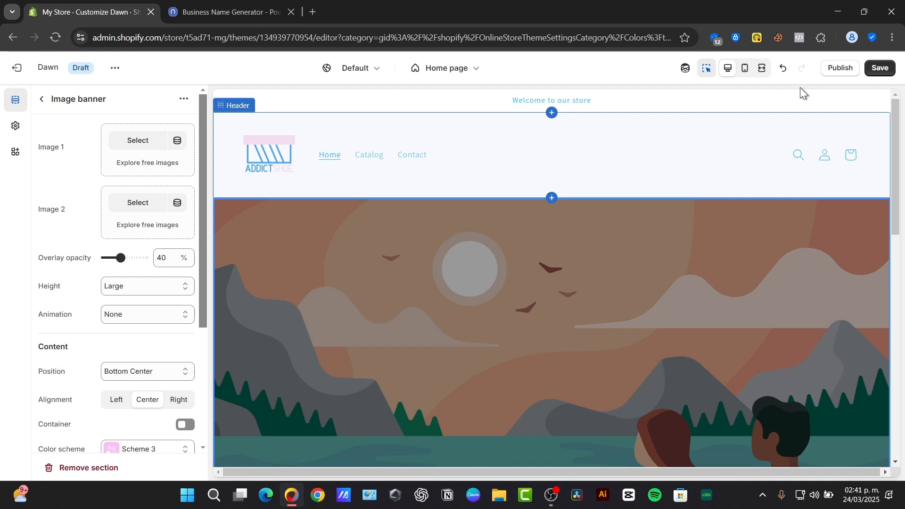
Save the Dawn theme customizations and exit the theme editor to the themes page
{"action": "left_click", "coordinate": [880, 68]}
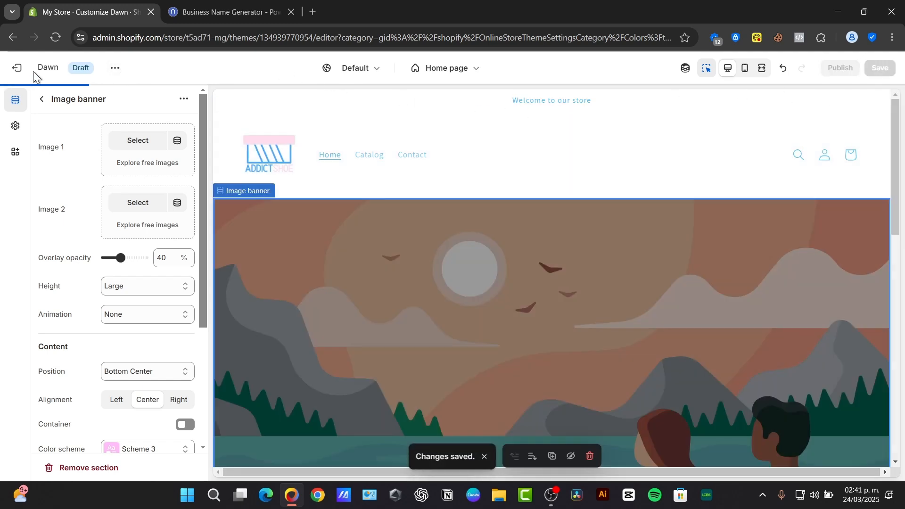
{"action": "left_click", "coordinate": [17, 69]}
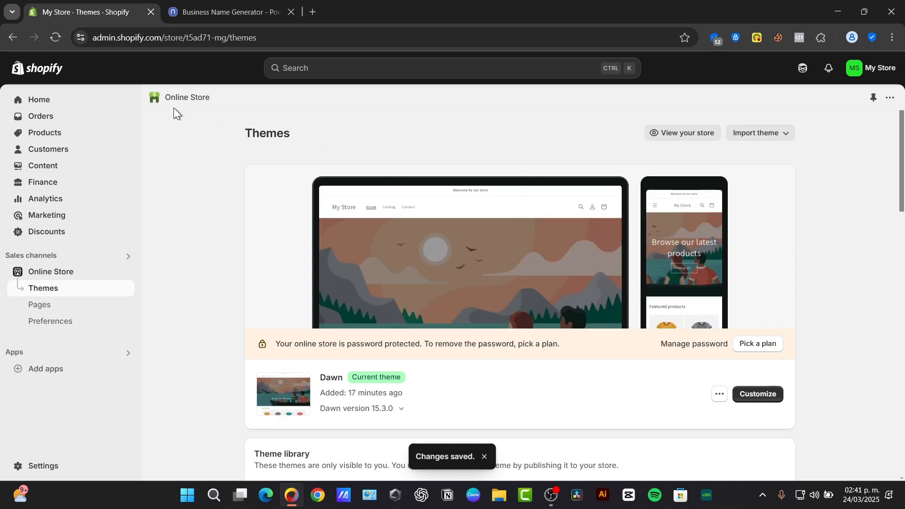
{"action": "left_click_drag", "start_coordinate": [40, 117], "coordinate": [56, 144]}
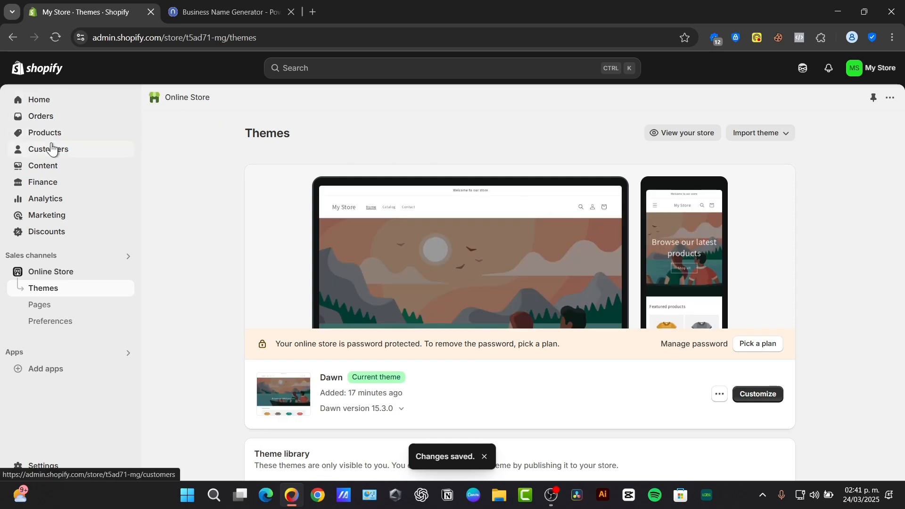
Open the form for a new product and examine its fields, including the search engine listing's page title, meta description and URL handle
{"action": "left_click", "coordinate": [52, 134]}
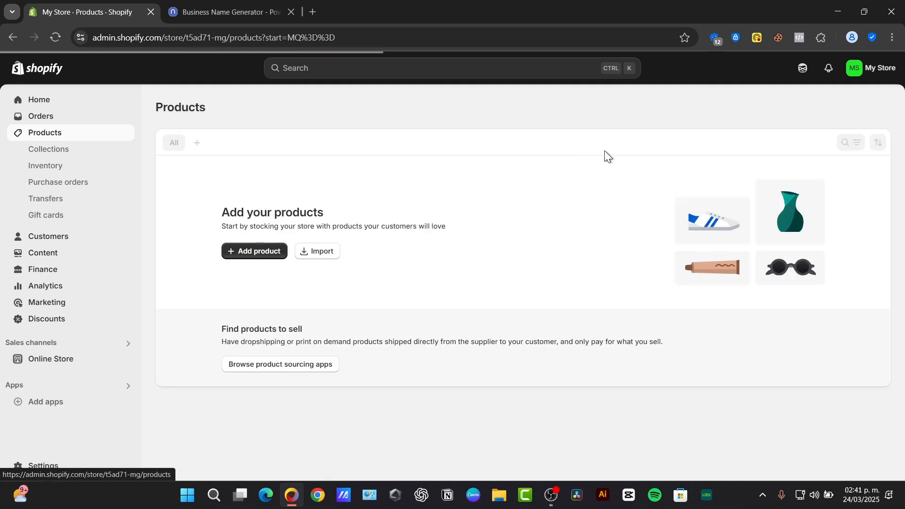
{"action": "left_click", "coordinate": [258, 246]}
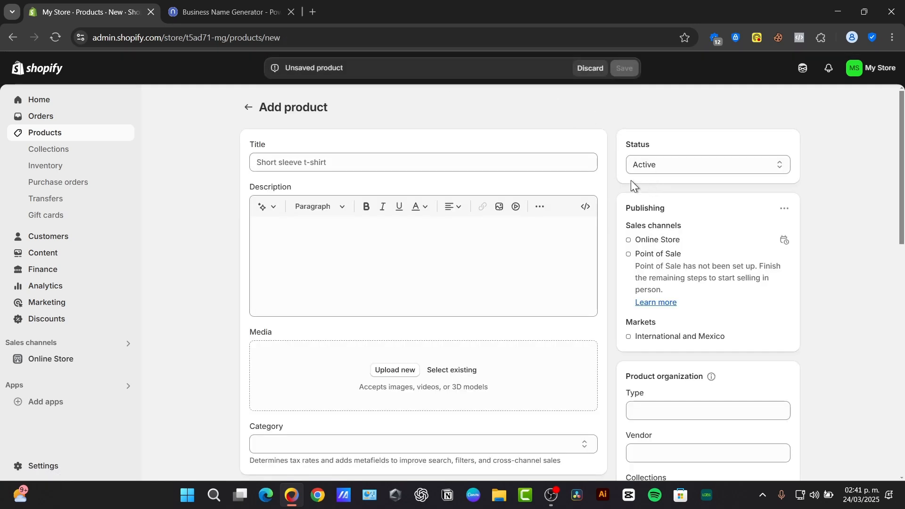
{"action": "scroll", "coordinate": [570, 227], "scroll_direction": "down", "scroll_amount": 10}
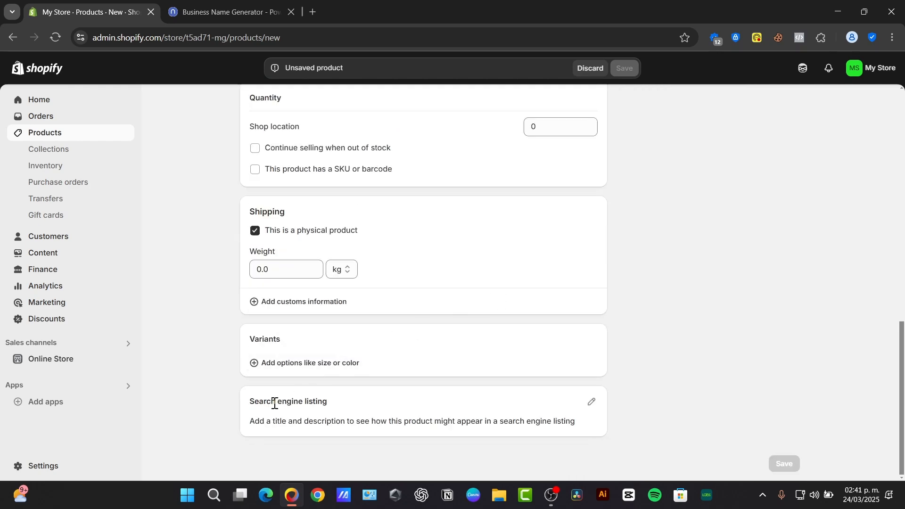
{"action": "left_click_drag", "start_coordinate": [275, 404], "coordinate": [355, 407]}
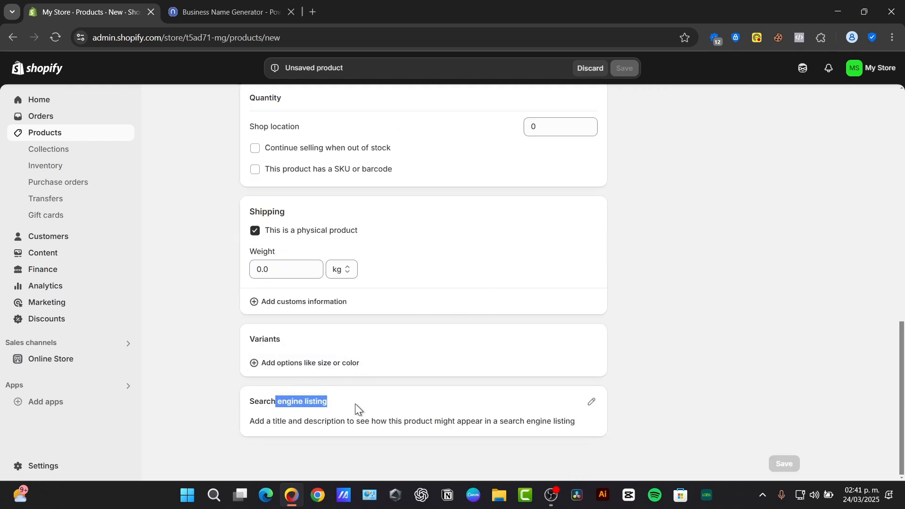
{"action": "left_click", "coordinate": [592, 402]}
{"action": "scroll", "coordinate": [420, 443], "scroll_direction": "down", "scroll_amount": 4}
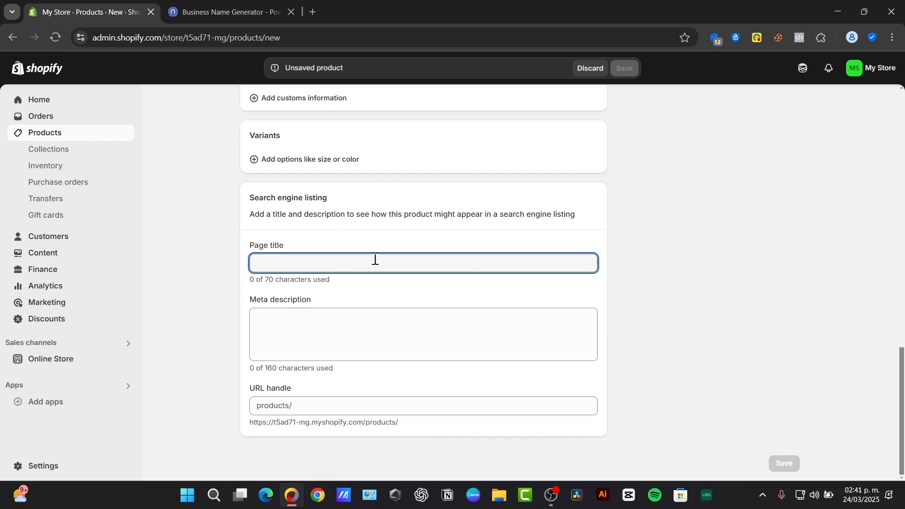
{"action": "scroll", "coordinate": [375, 259], "scroll_direction": "up", "scroll_amount": 20}
Collapse the trial notice on the admin home page and open the online store's list of pages
{"action": "left_click", "coordinate": [60, 101]}
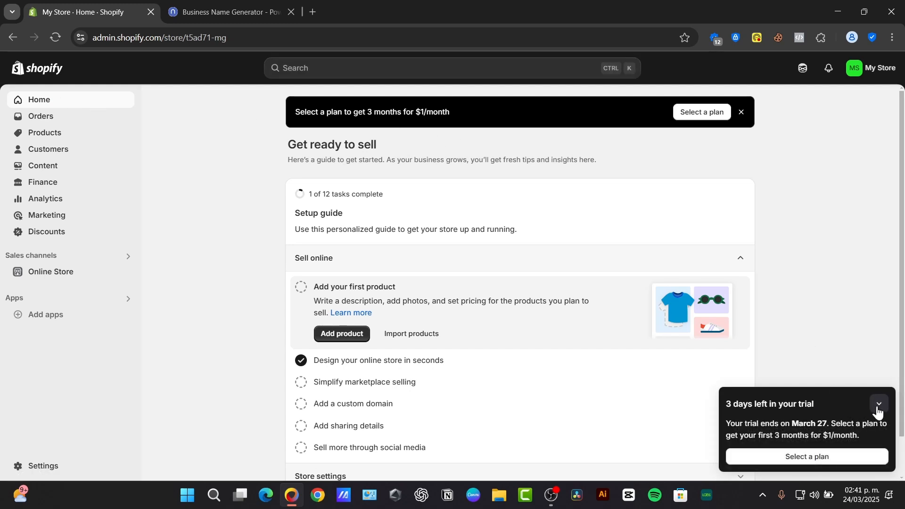
{"action": "left_click", "coordinate": [878, 405]}
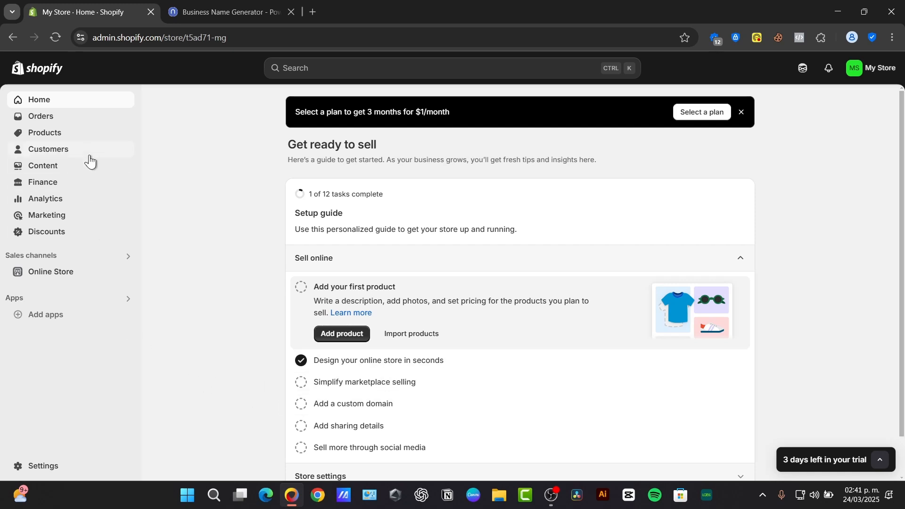
{"action": "left_click", "coordinate": [52, 269]}
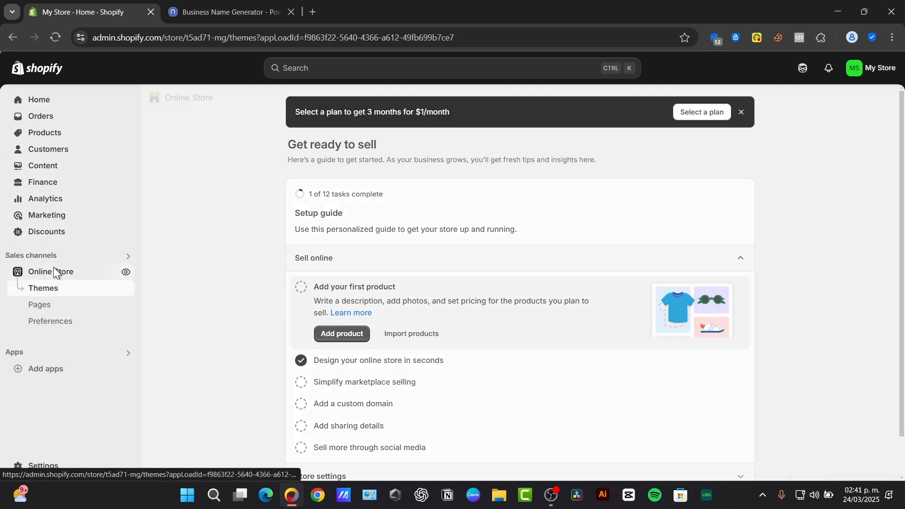
{"action": "left_click", "coordinate": [45, 311]}
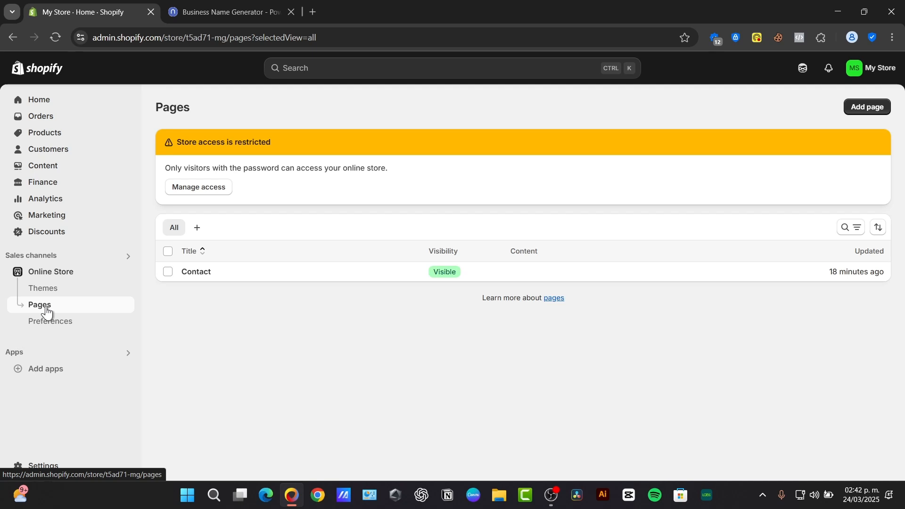
Go to the Shopify App Store home through the recommended Printful app and look through the popular and trending apps
{"action": "left_click", "coordinate": [70, 358]}
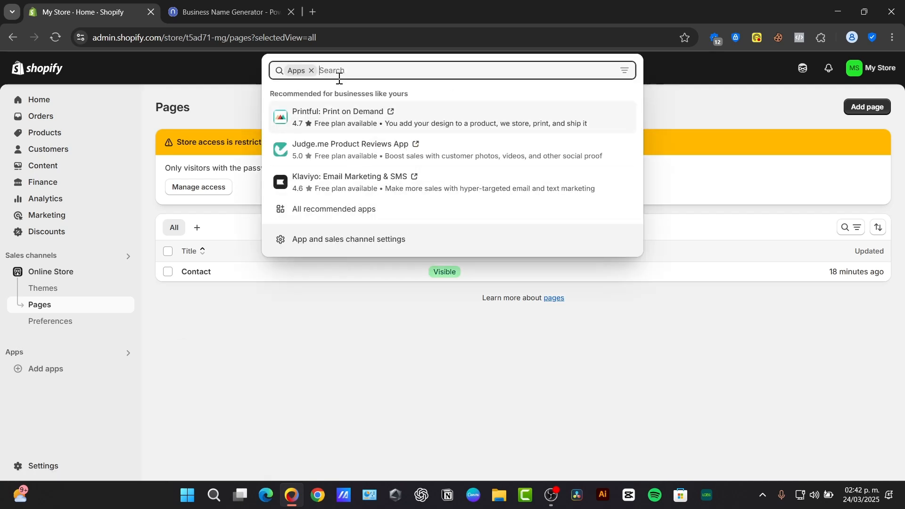
{"action": "left_click", "coordinate": [343, 118]}
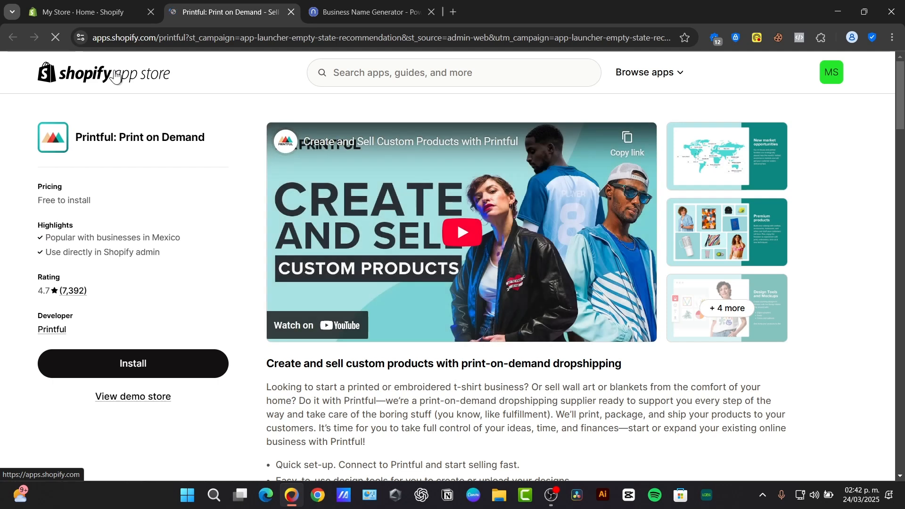
{"action": "left_click", "coordinate": [137, 79]}
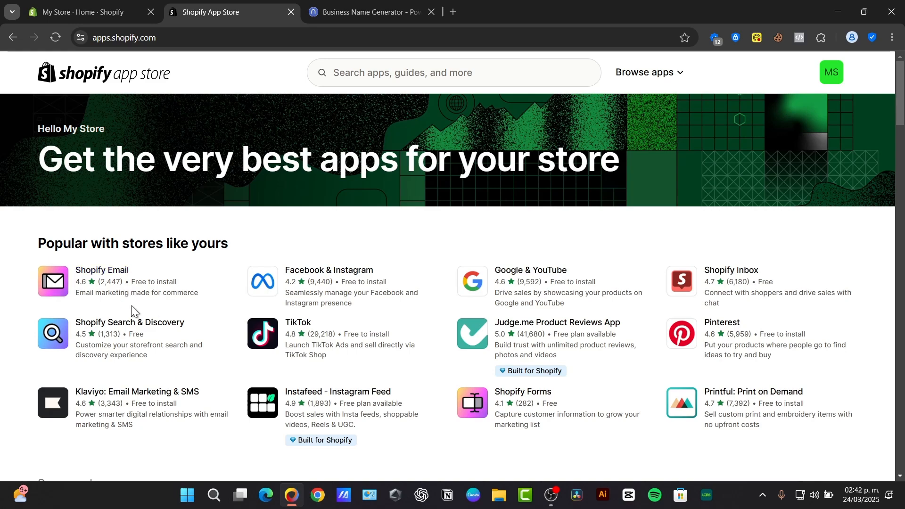
{"action": "scroll", "coordinate": [132, 311], "scroll_direction": "down", "scroll_amount": 10}
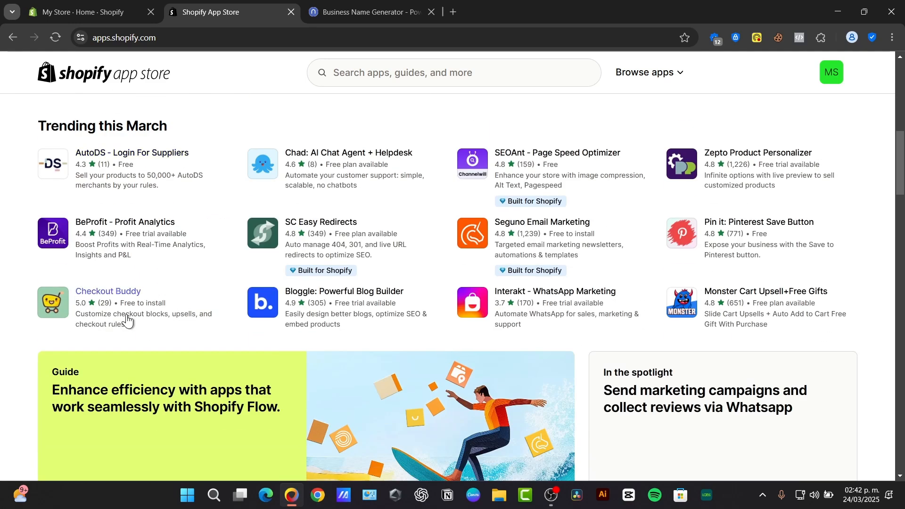